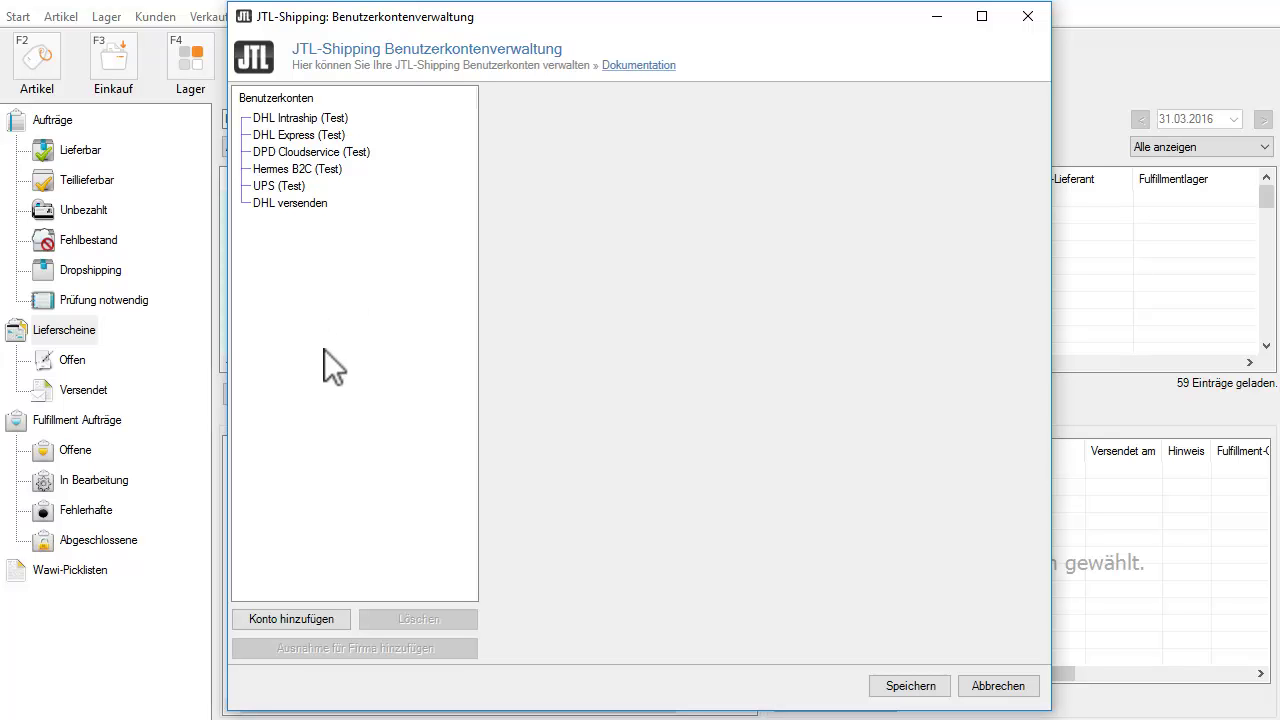
- Add a new shipping account named 'DPD Cloud' using the Export mit DPD Cloud Service interface
click(312, 620)
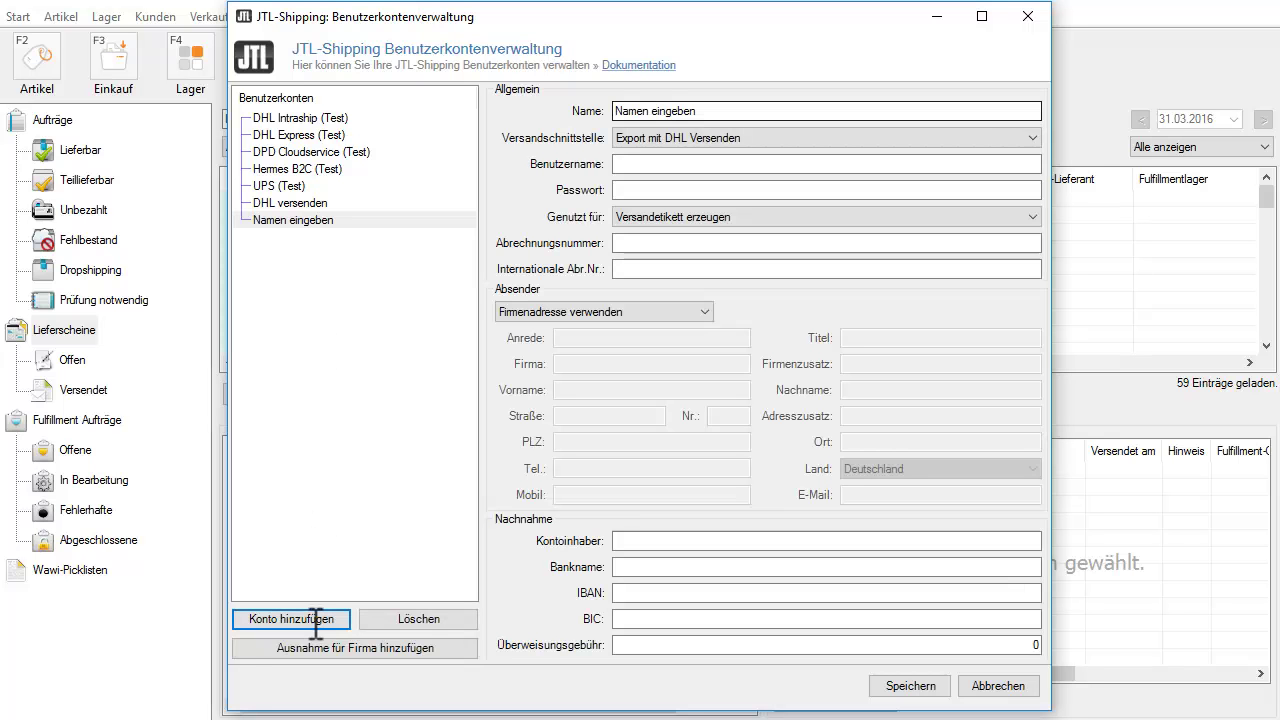
click(723, 108)
text(DPD Cloud)
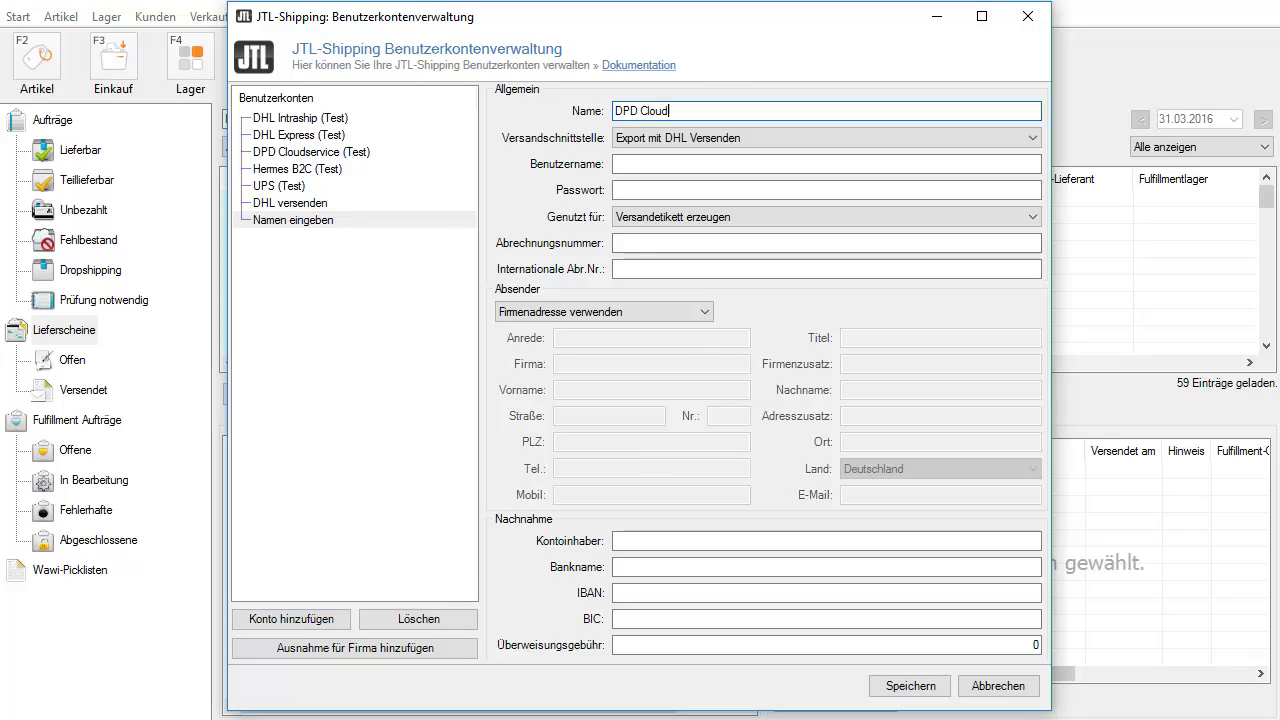
click(781, 137)
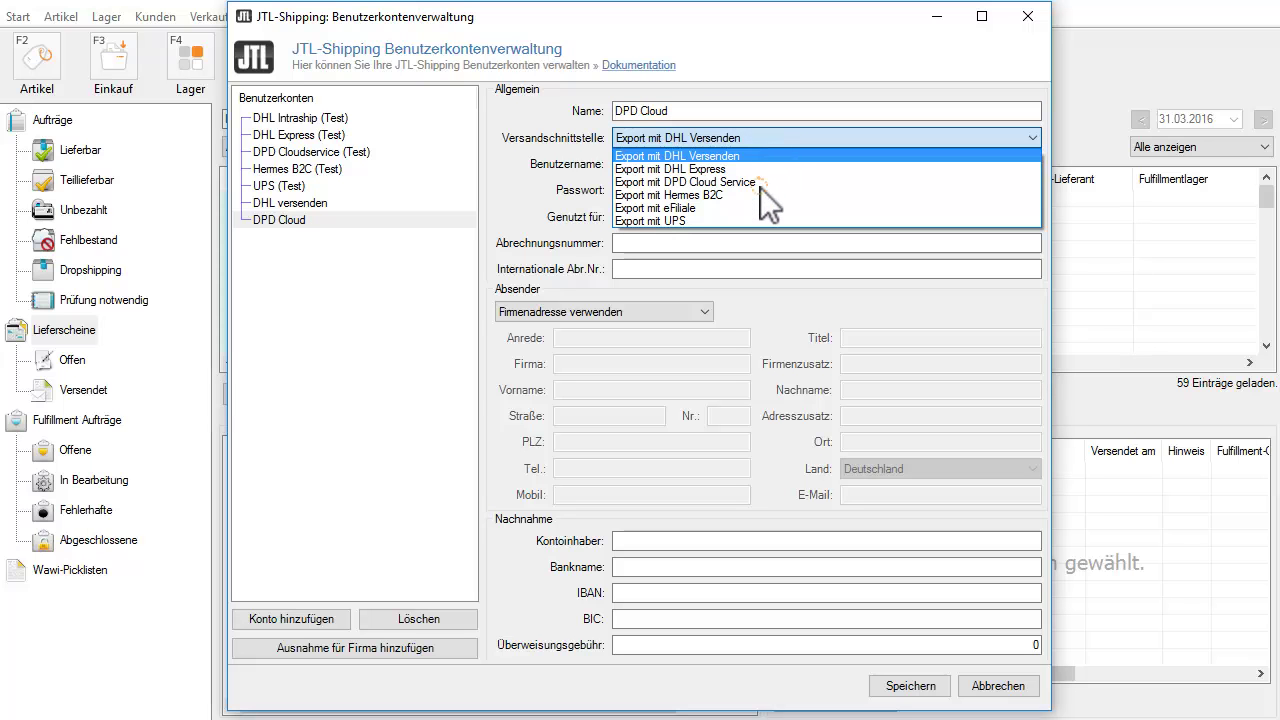
click(760, 182)
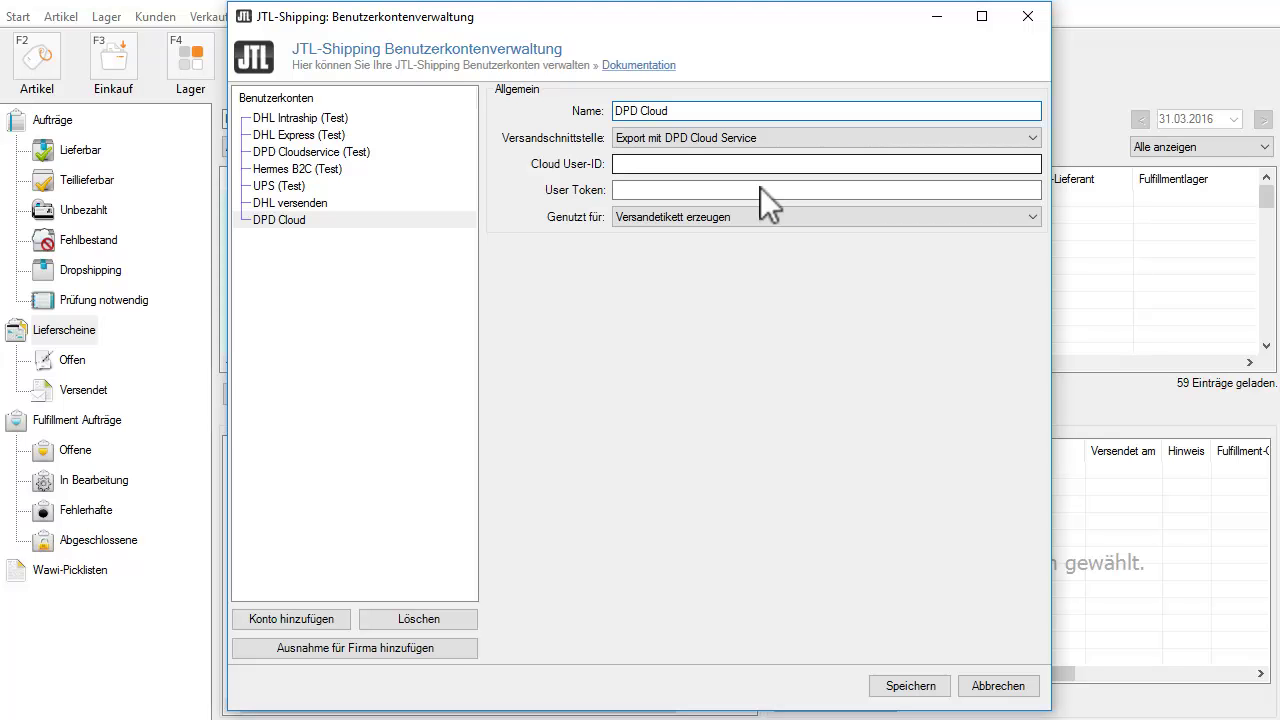
- Enter the cloud user ID and user token, keep label creation as its use, and save
click(655, 163)
text(1321)
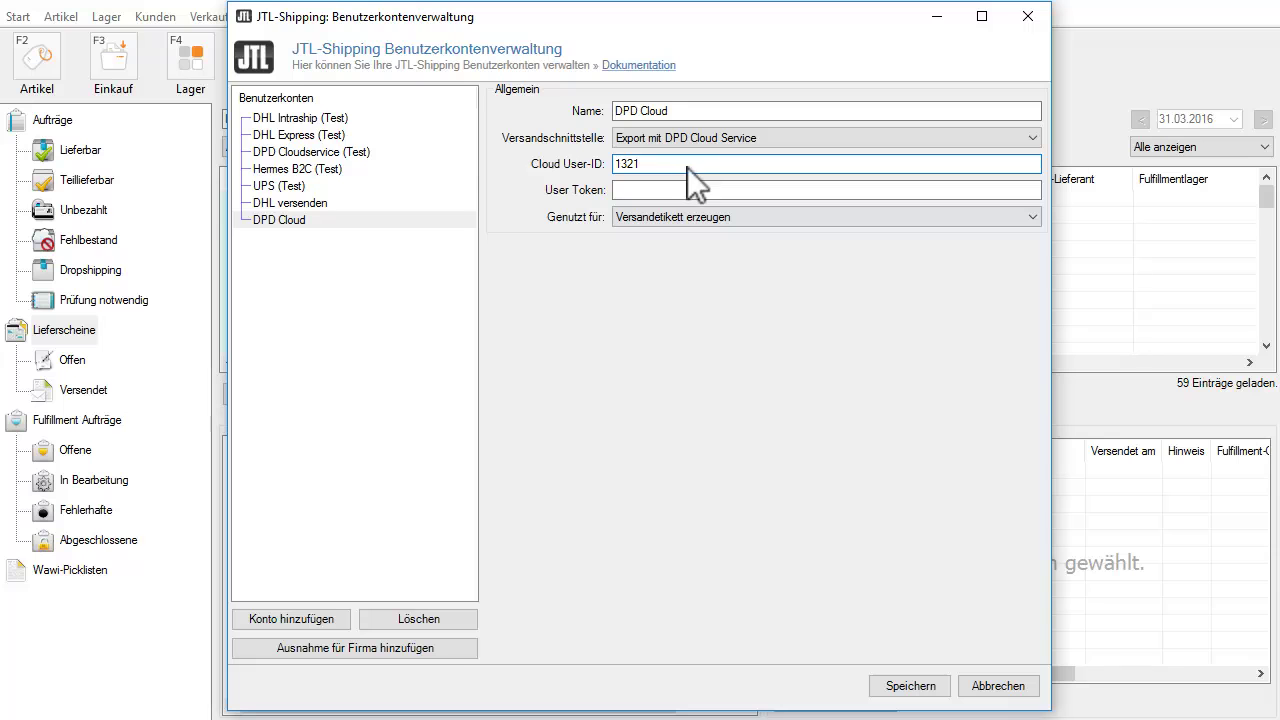
click(706, 190)
key(ctrl+v)
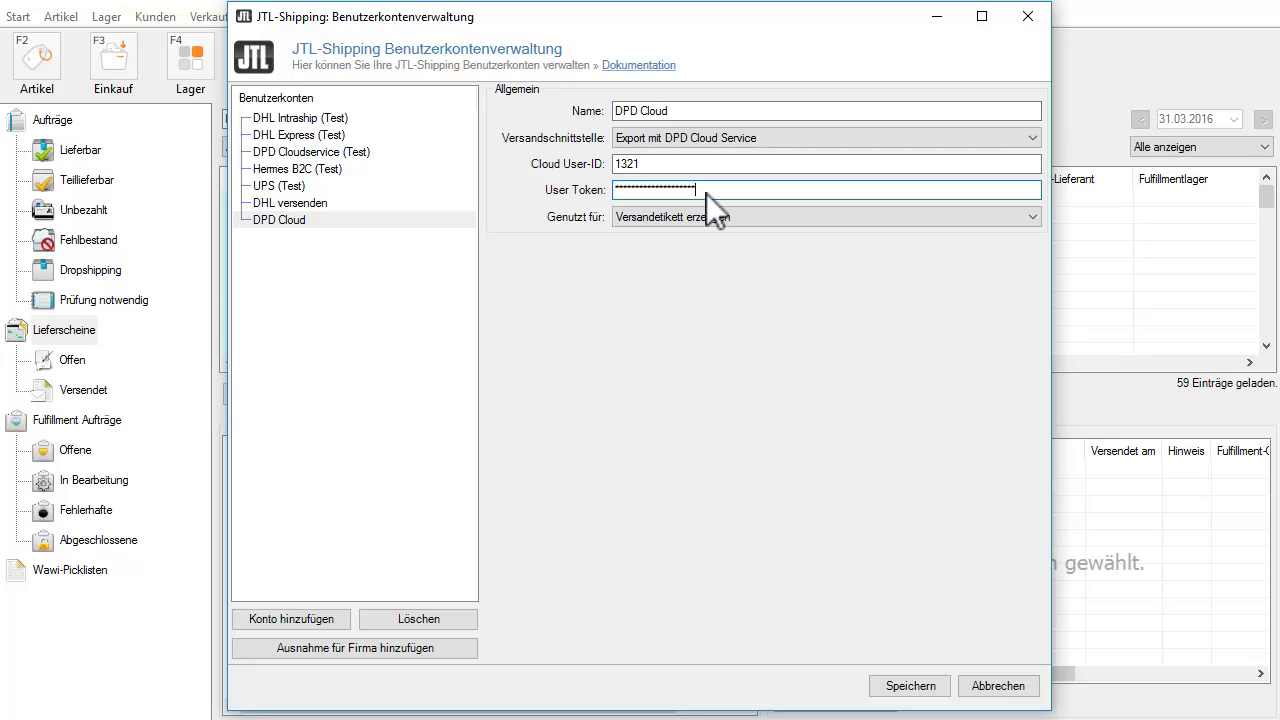
click(1033, 217)
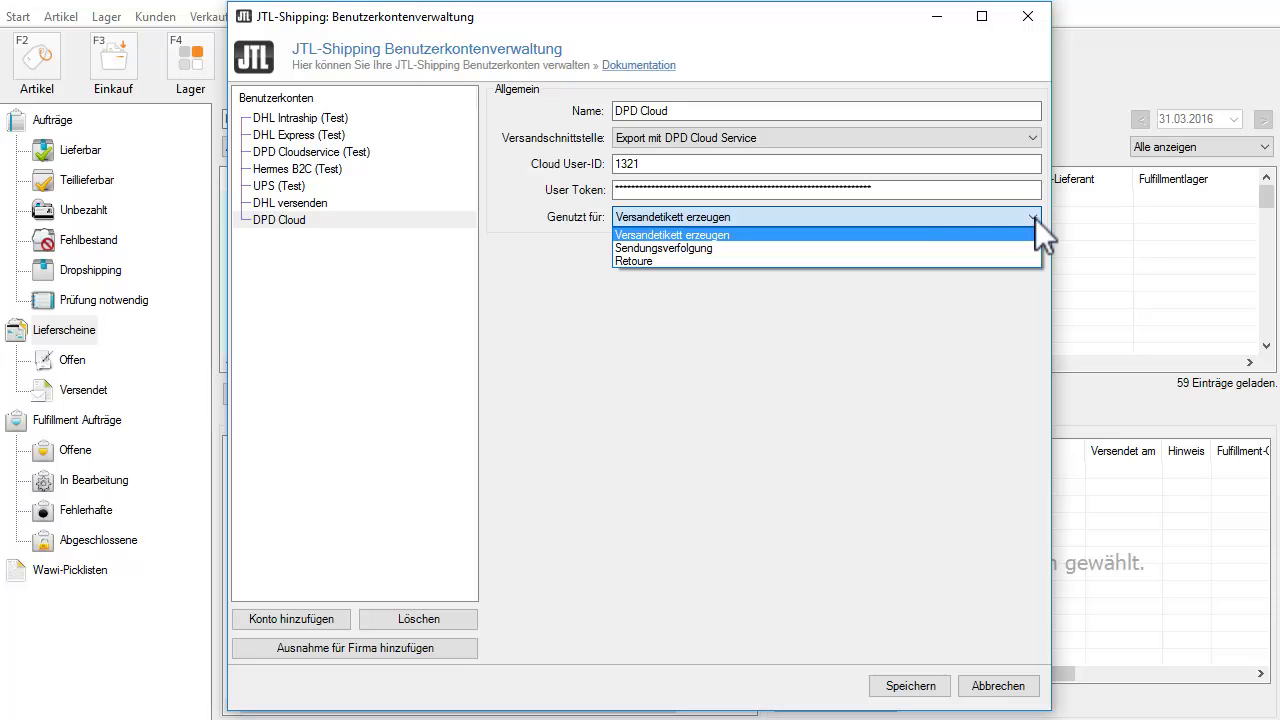
click(680, 234)
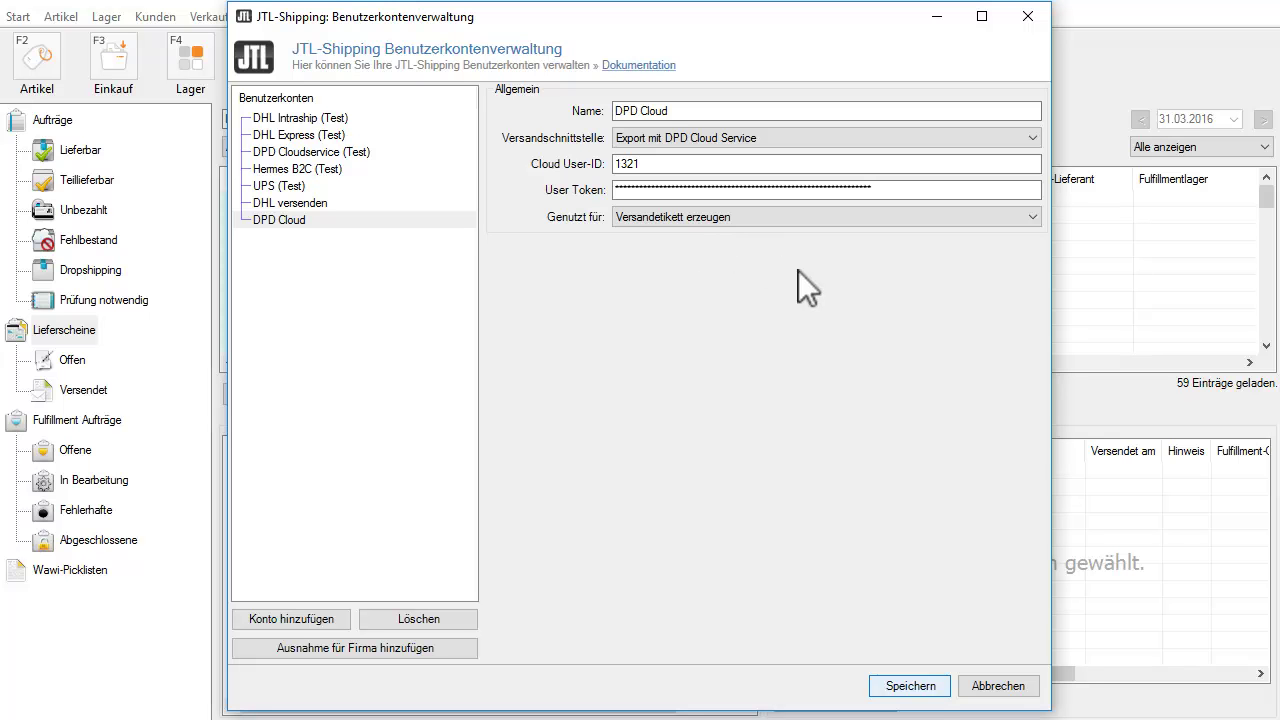
click(922, 686)
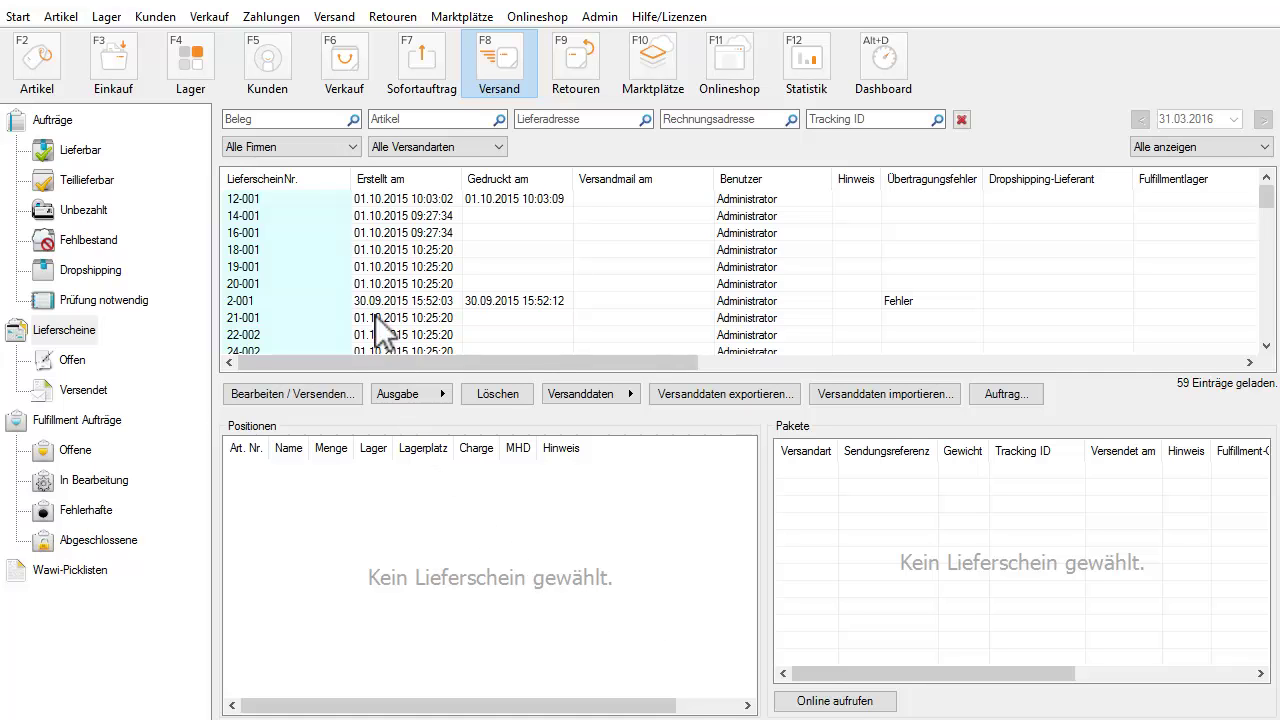
- Open the shipping methods manager via Versand > Versandarten
click(335, 16)
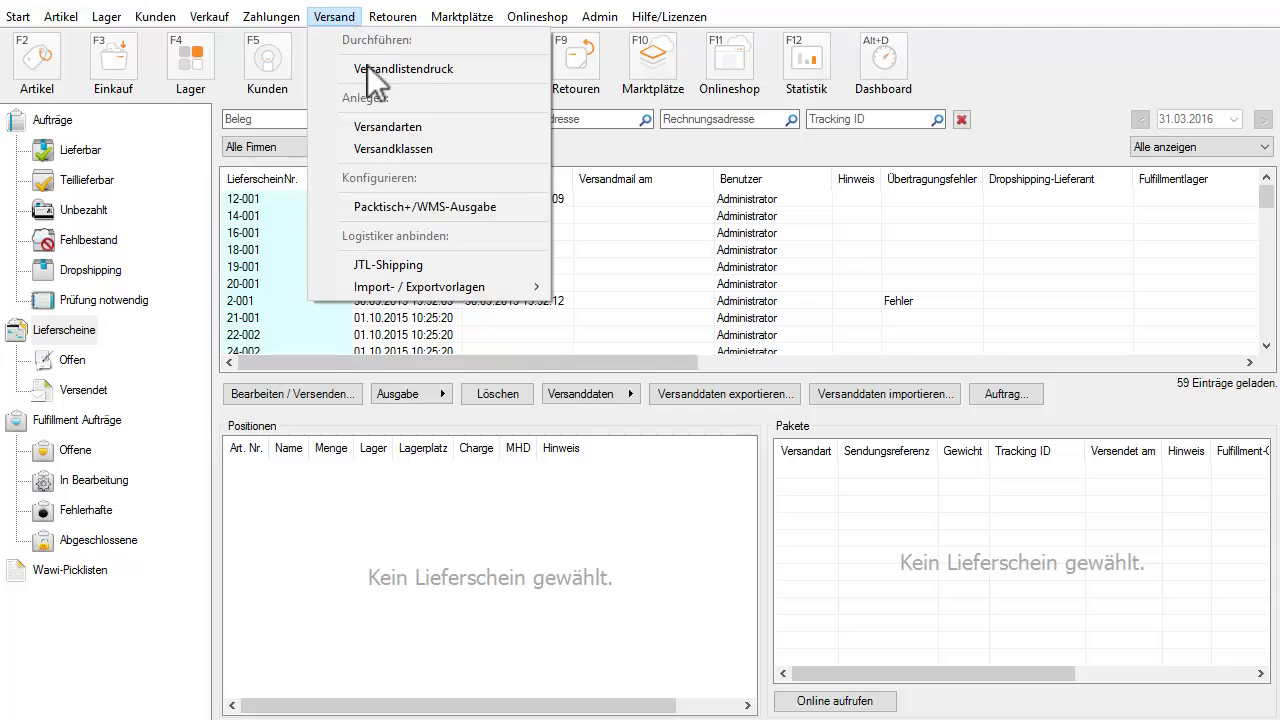
click(371, 128)
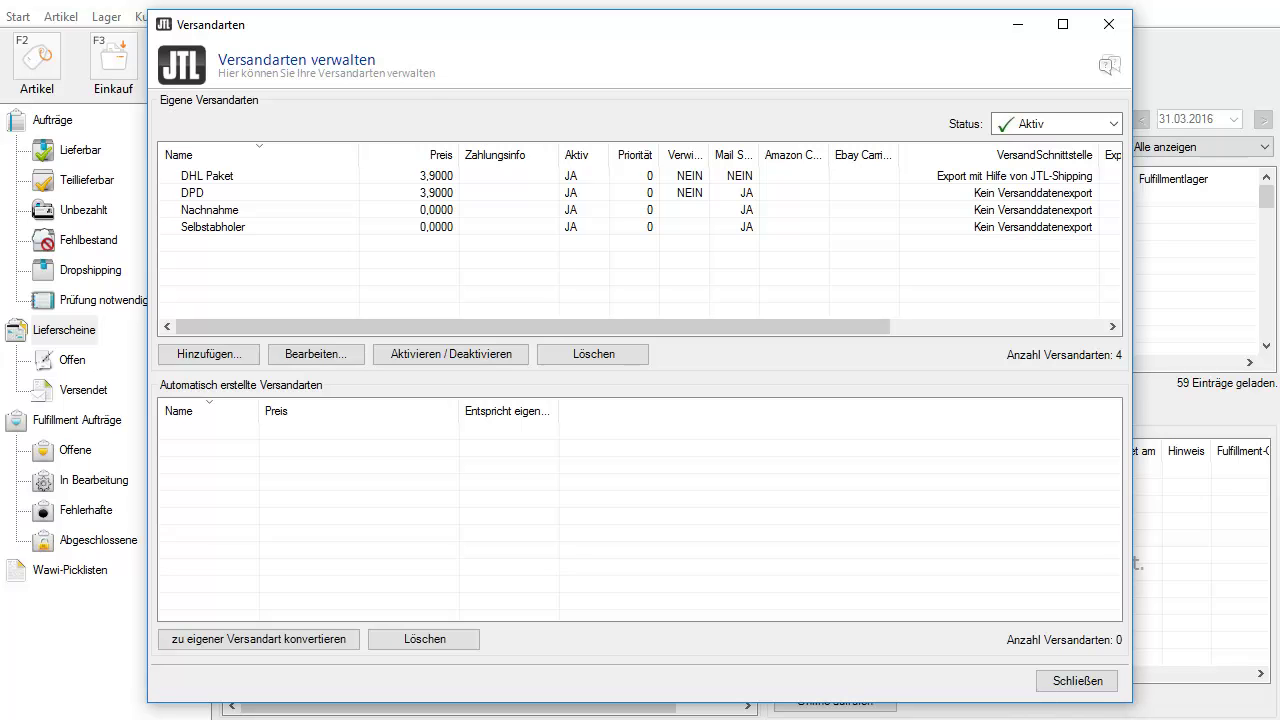
- Set DPD's data export to JTL-Shipping with DPD Cloud Service and open its label configuration
double_click(444, 195)
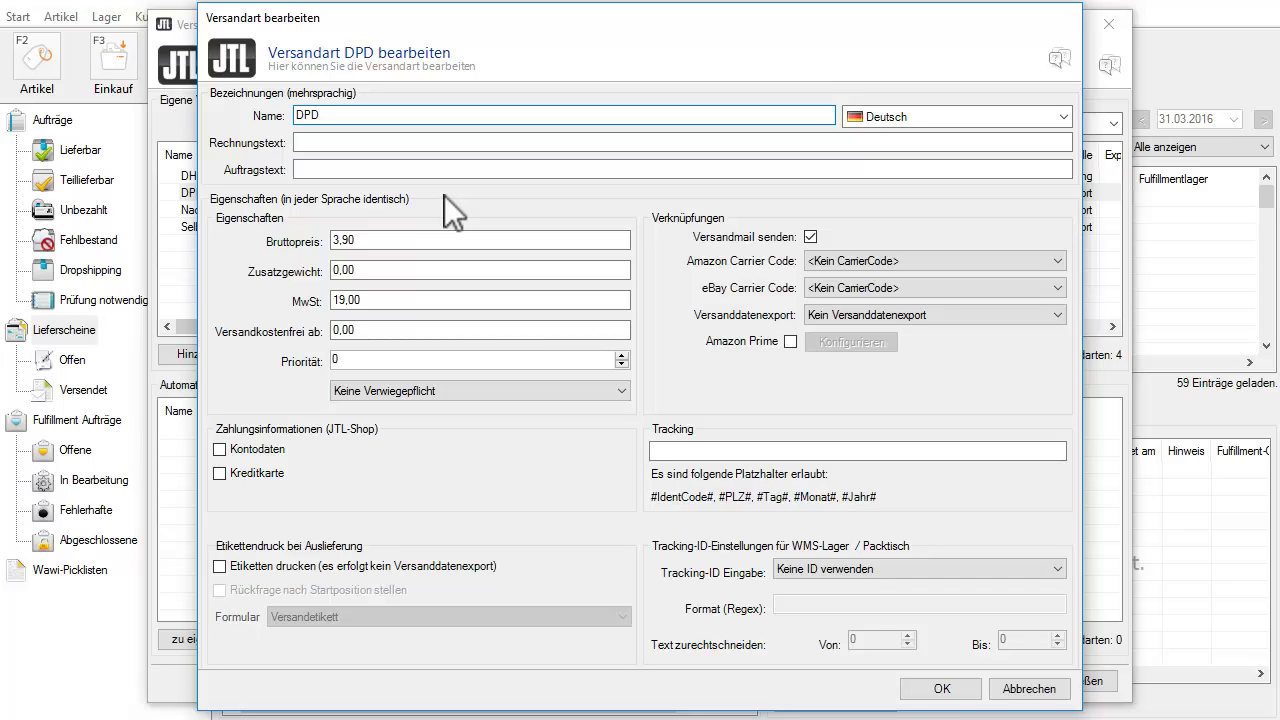
click(917, 313)
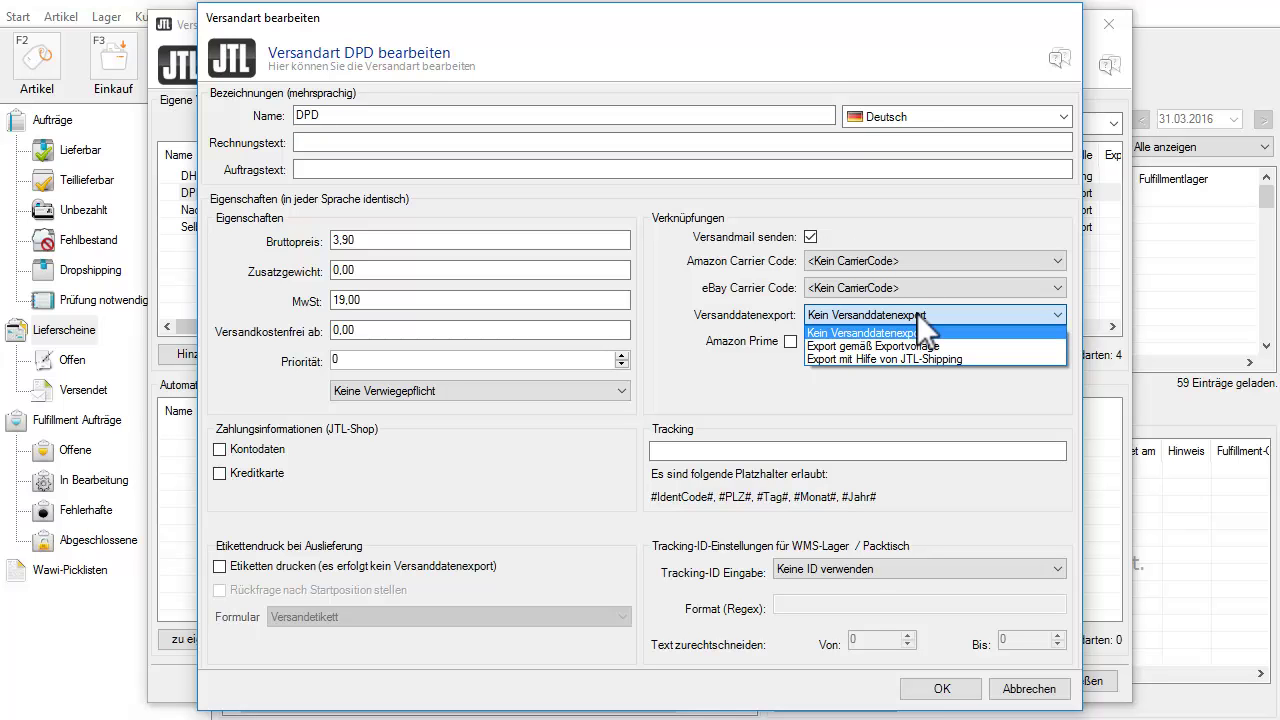
click(921, 361)
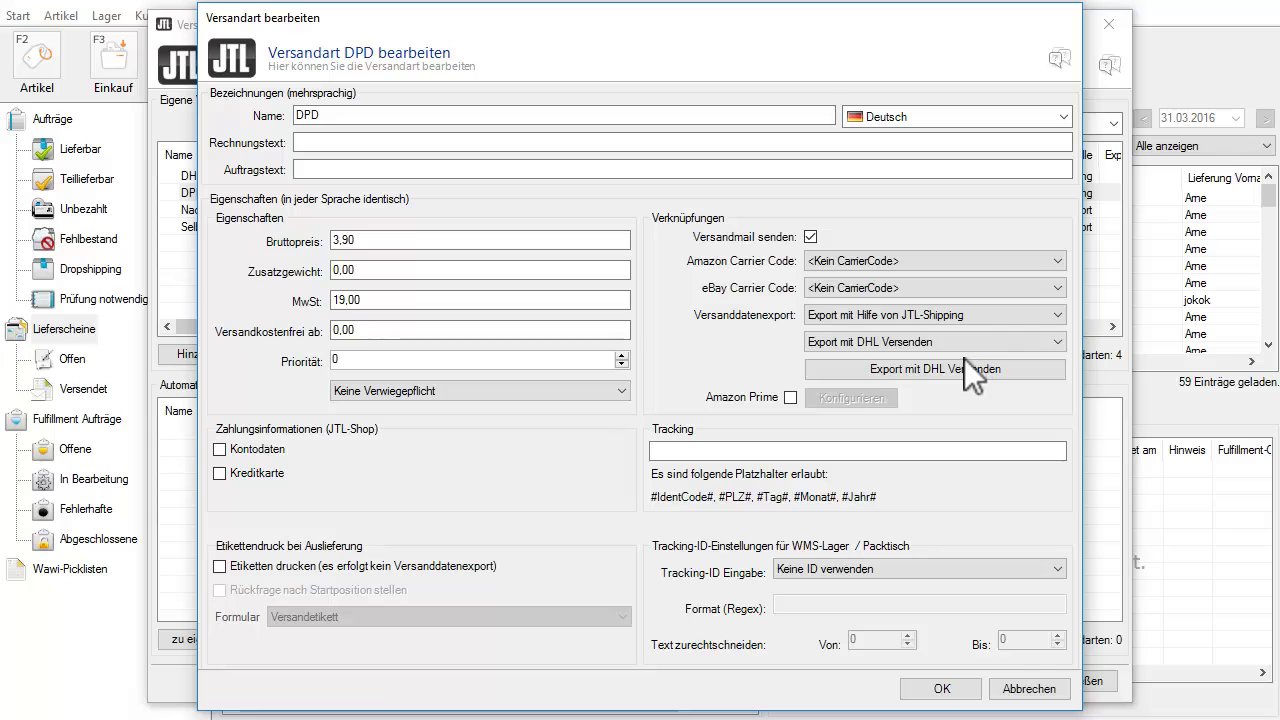
click(983, 340)
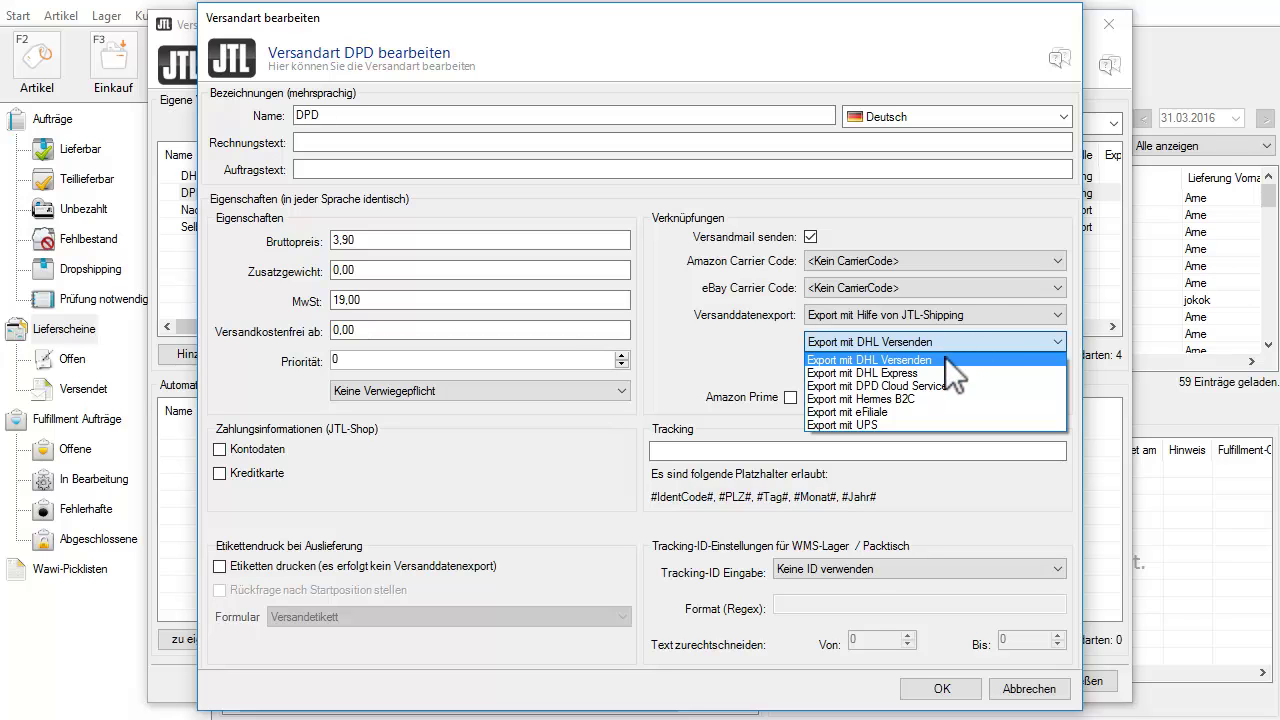
click(939, 389)
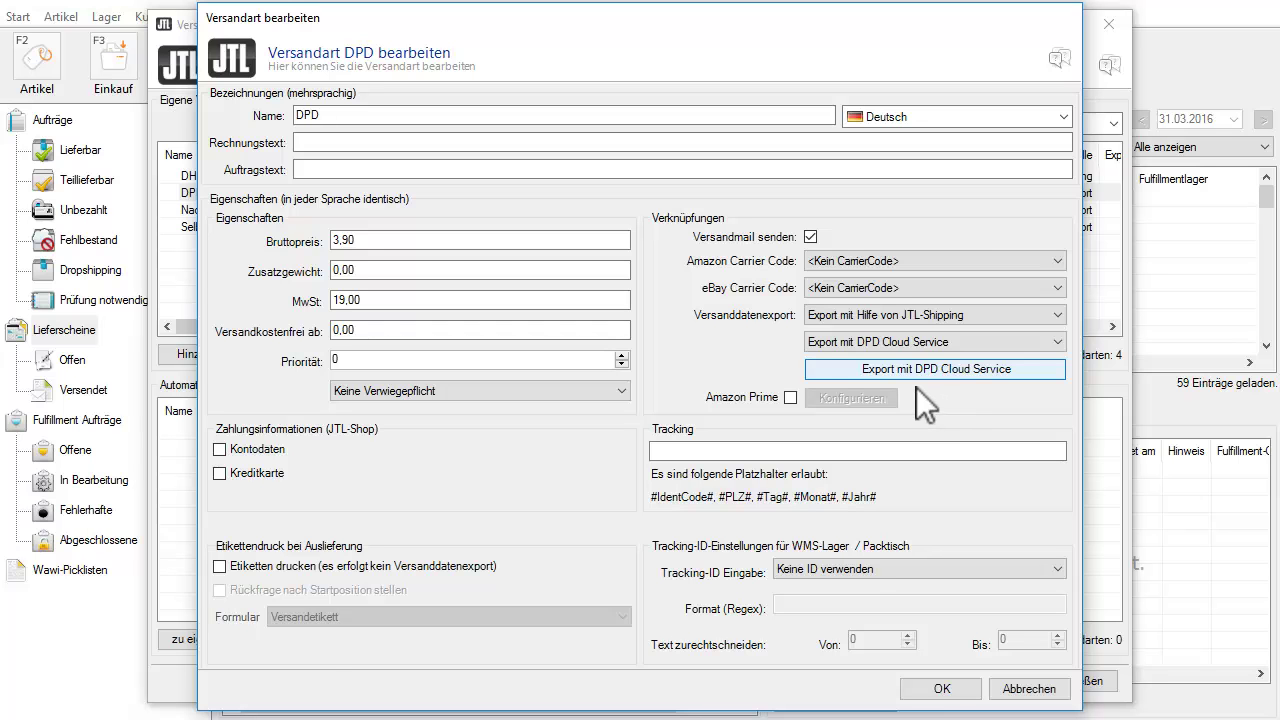
click(906, 376)
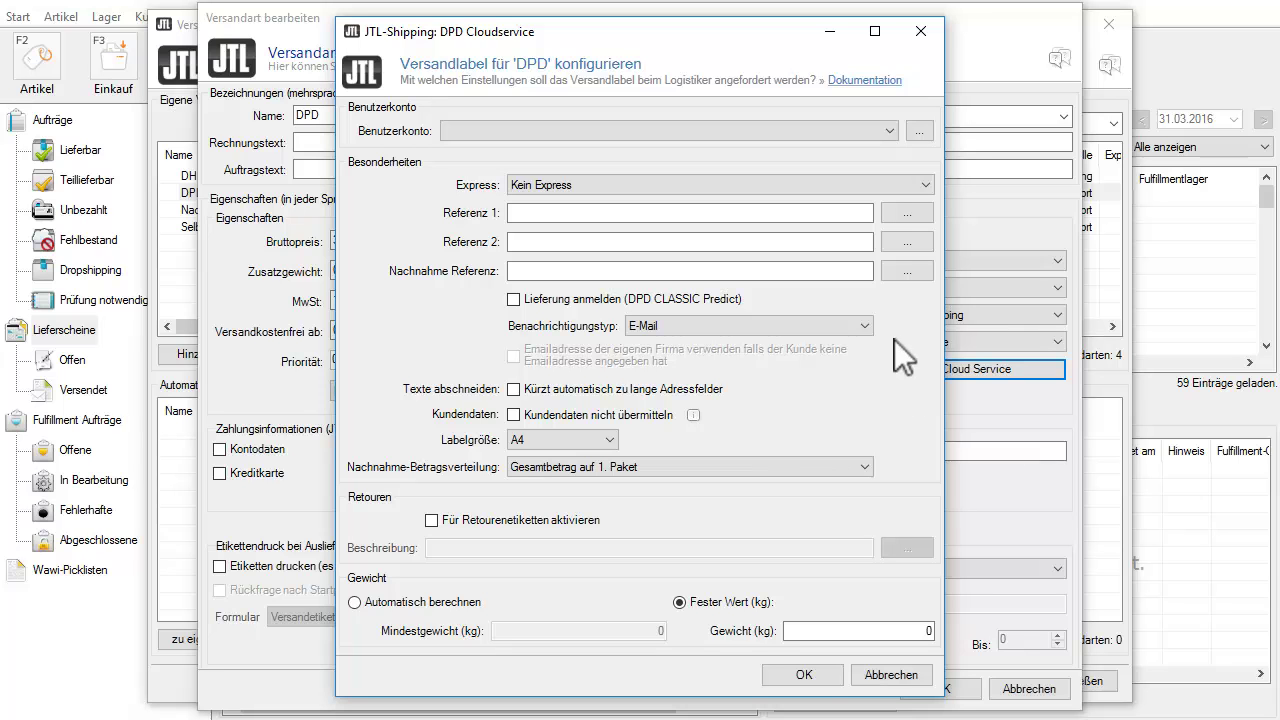
- Select the DPD Cloud account, leave express unset, and open the Referenz 1 template editor
click(888, 131)
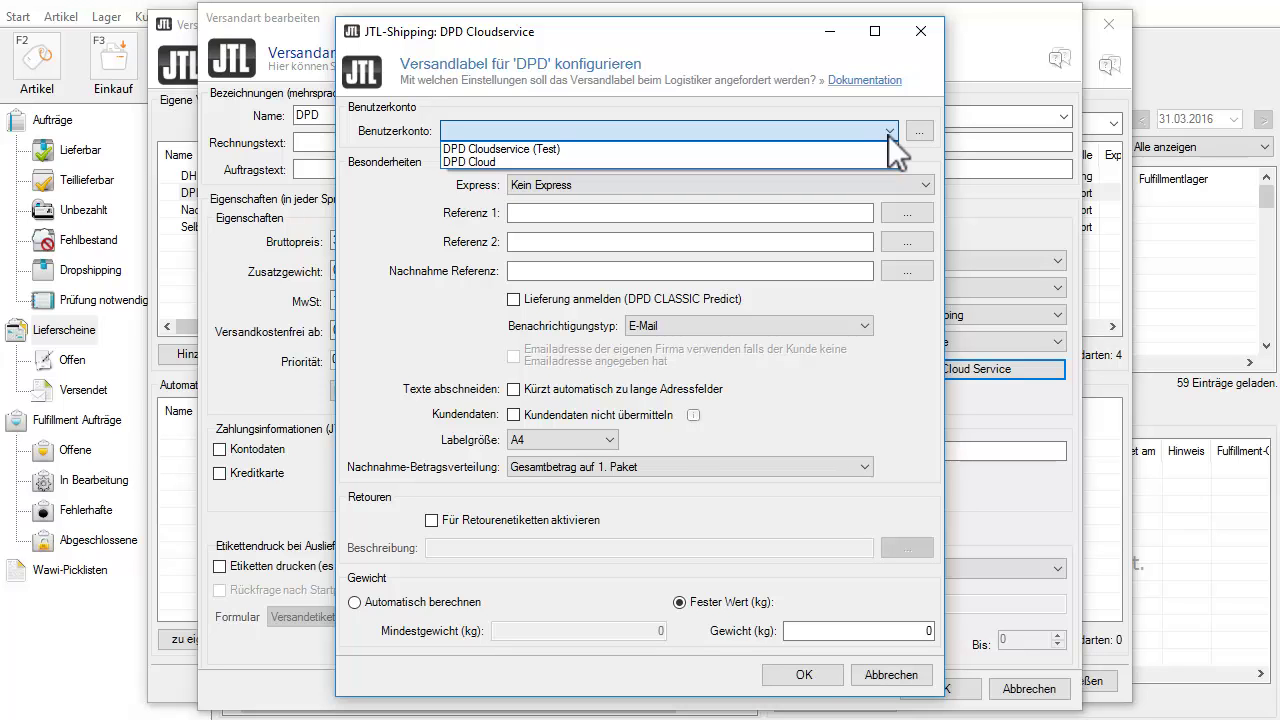
click(747, 162)
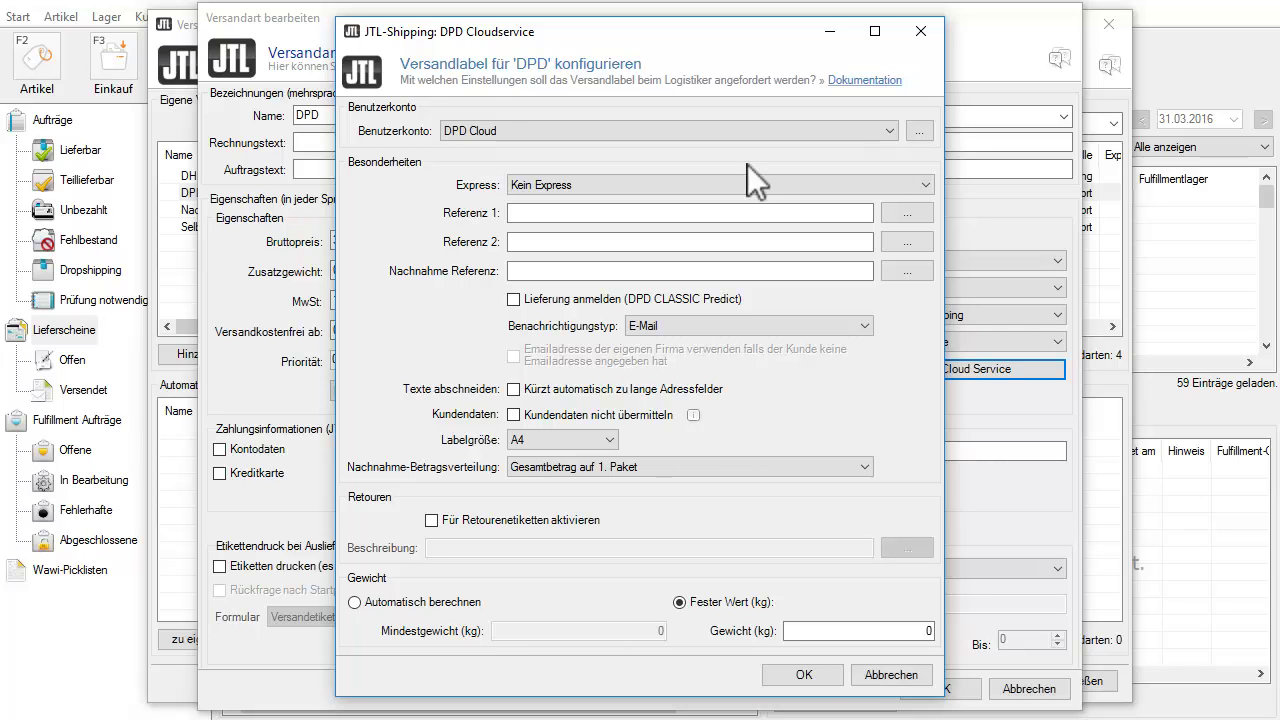
click(929, 181)
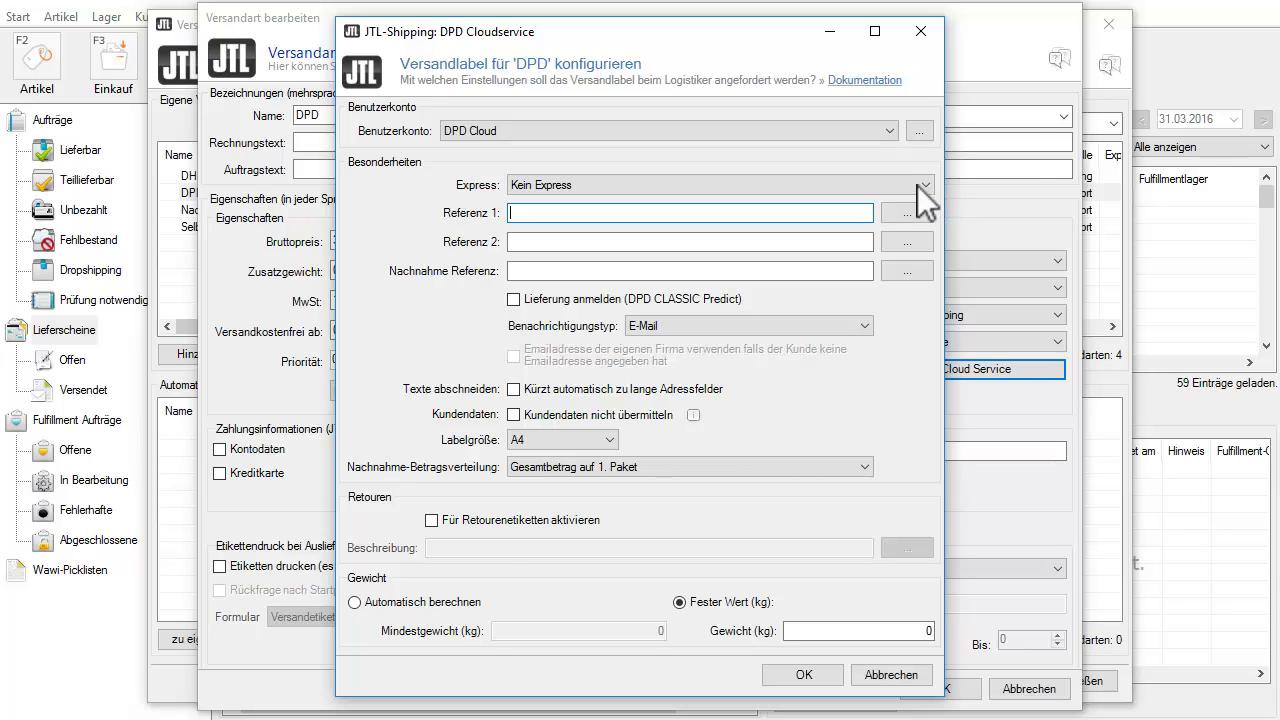
click(912, 216)
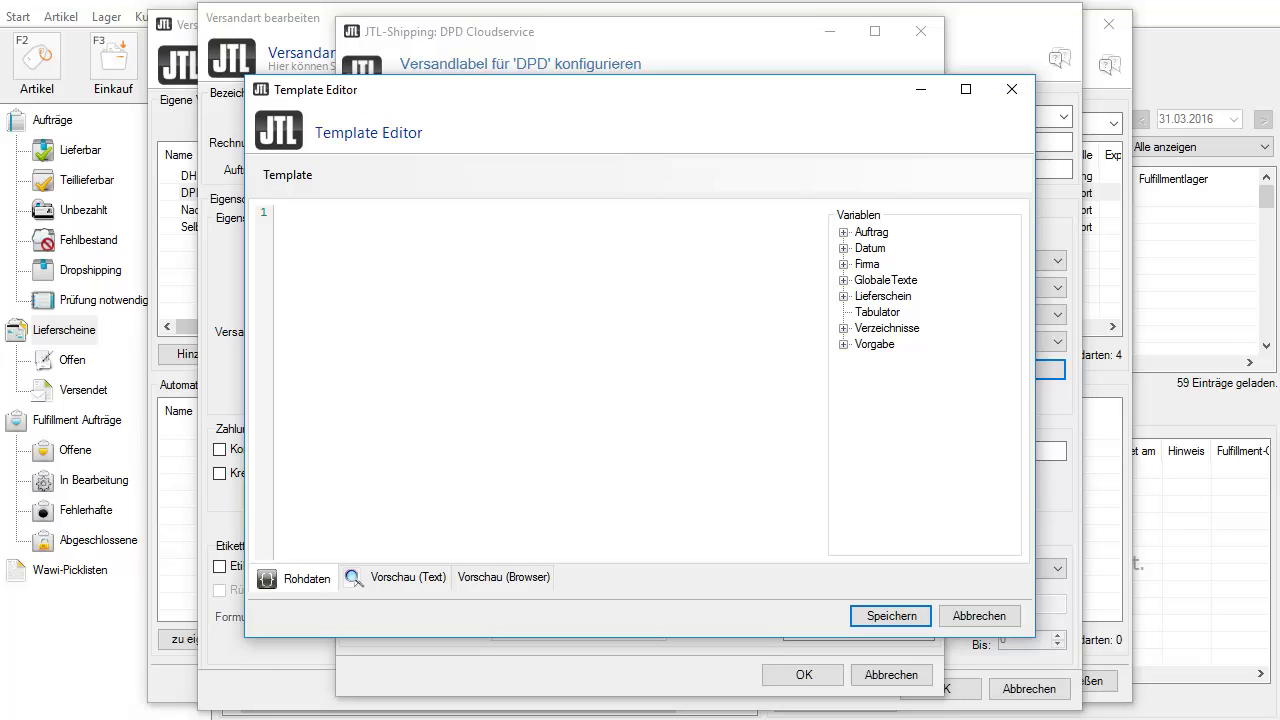
- Set both Referenz 1 and Nachnahme Referenz templates to the {{ Auftrag.Auftragsnummer }} variable
click(843, 232)
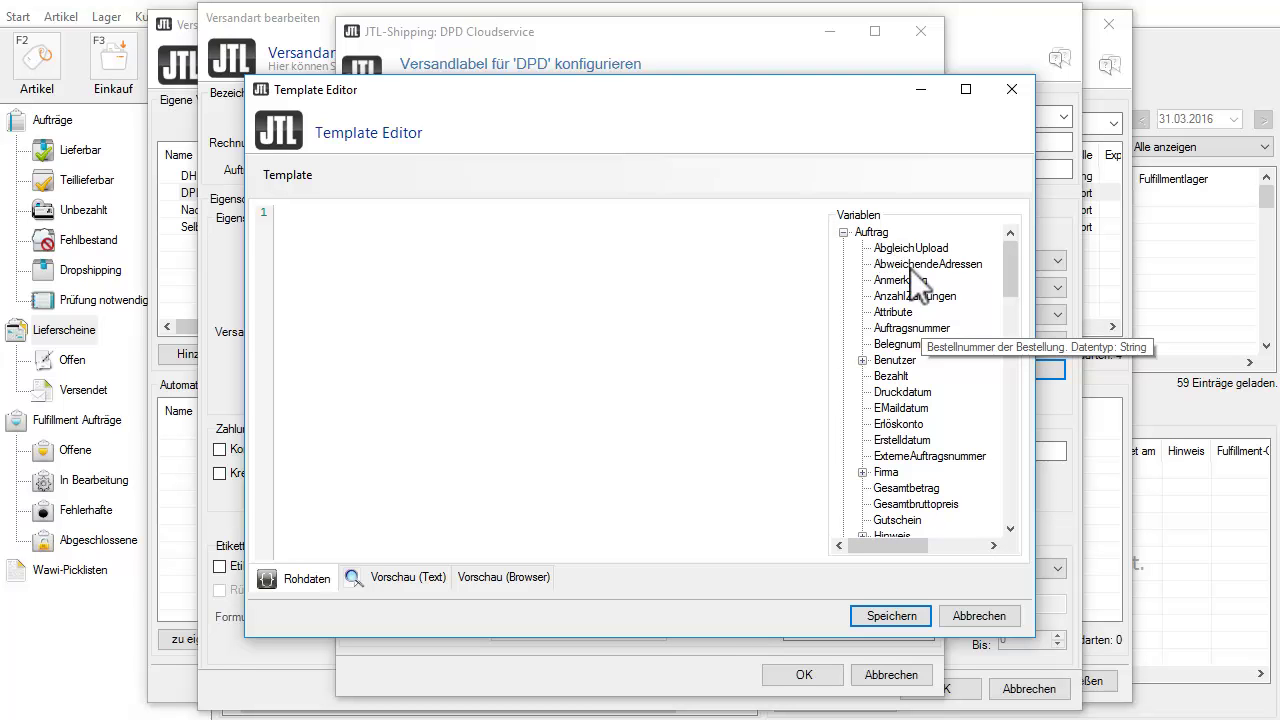
double_click(922, 330)
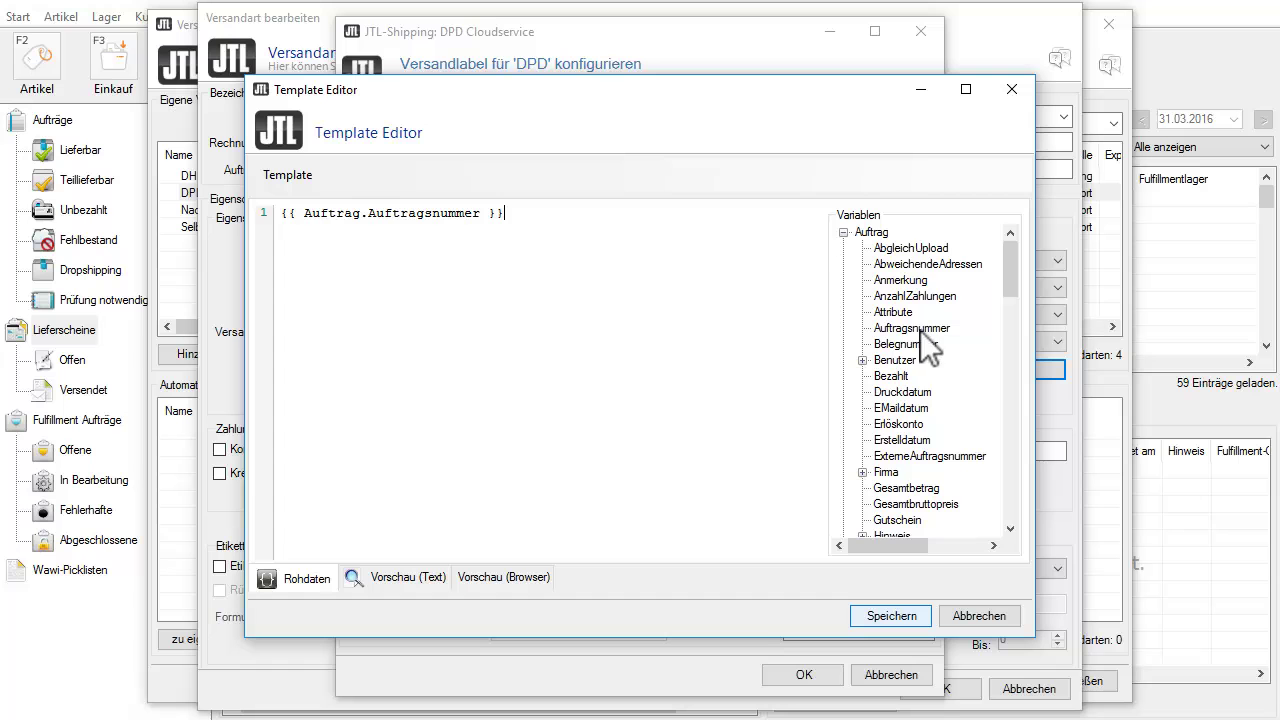
click(884, 612)
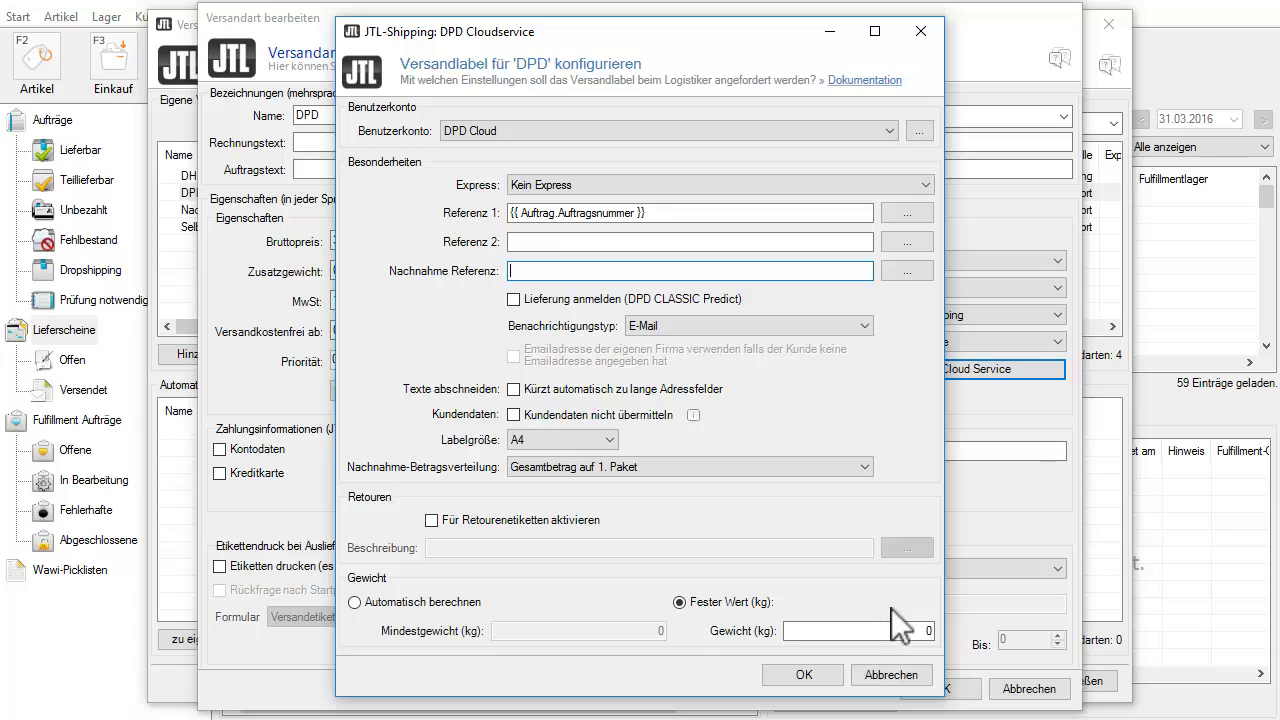
click(922, 271)
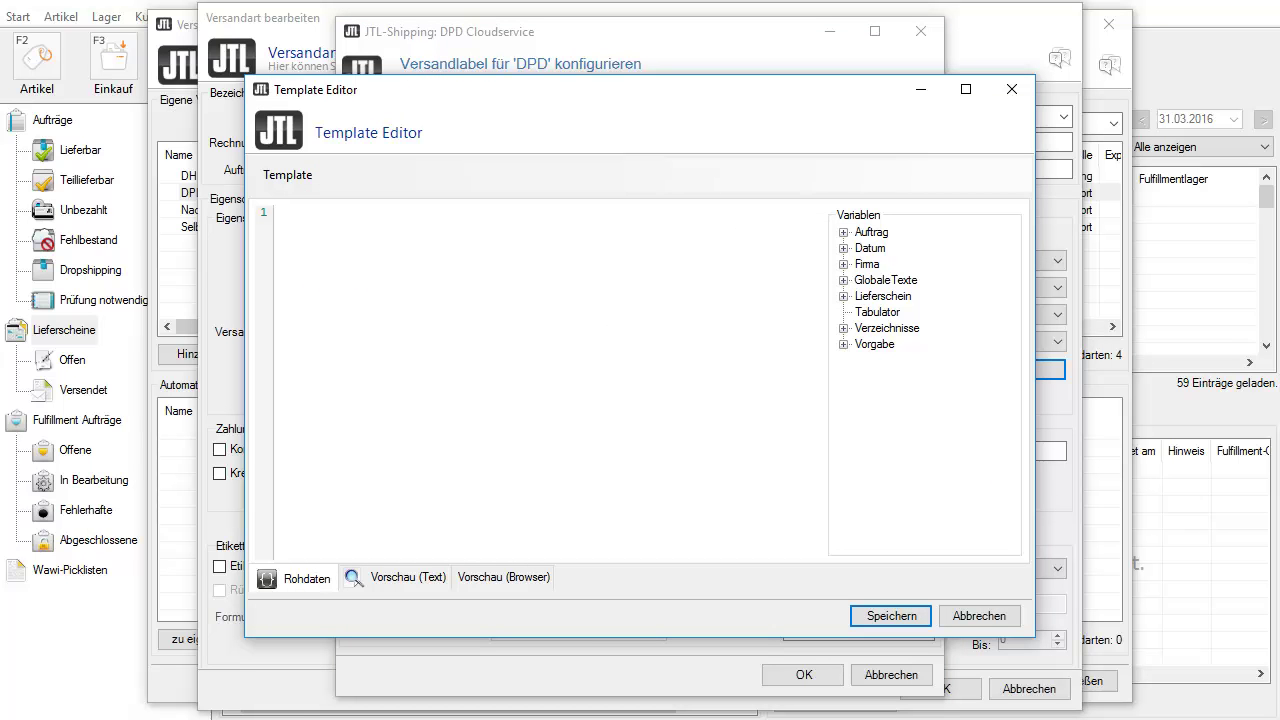
click(843, 232)
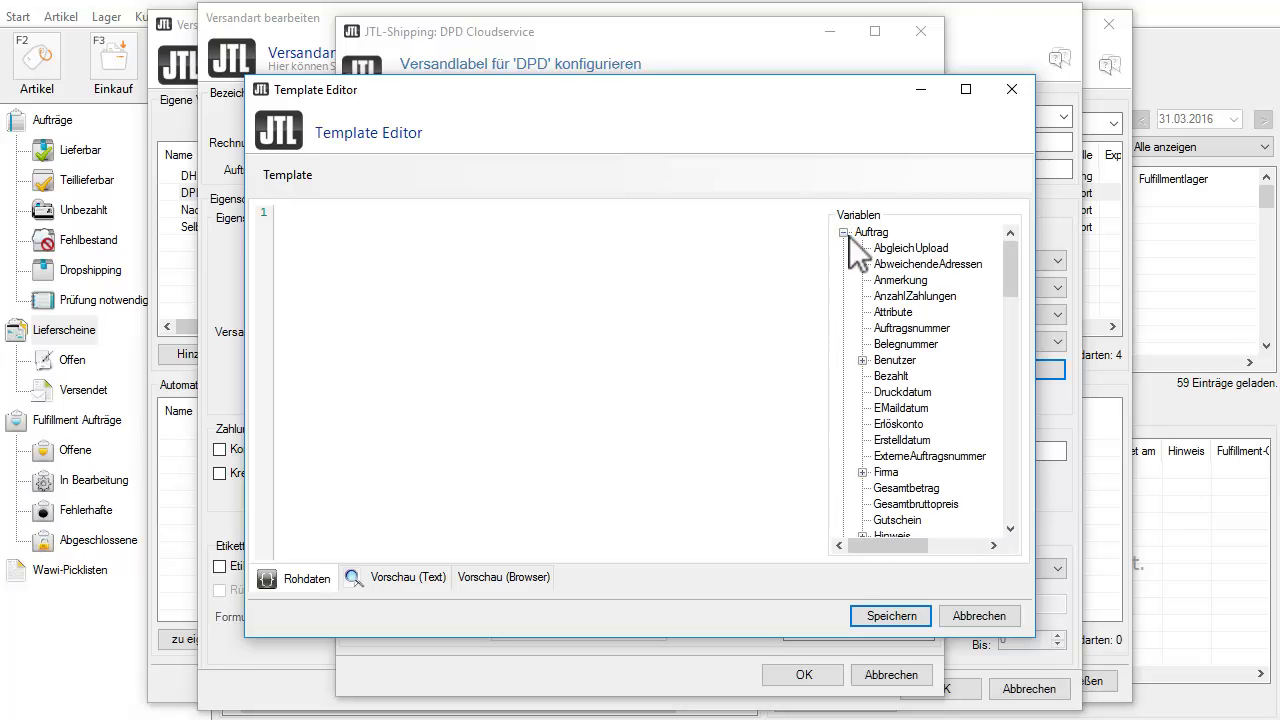
double_click(895, 328)
click(884, 613)
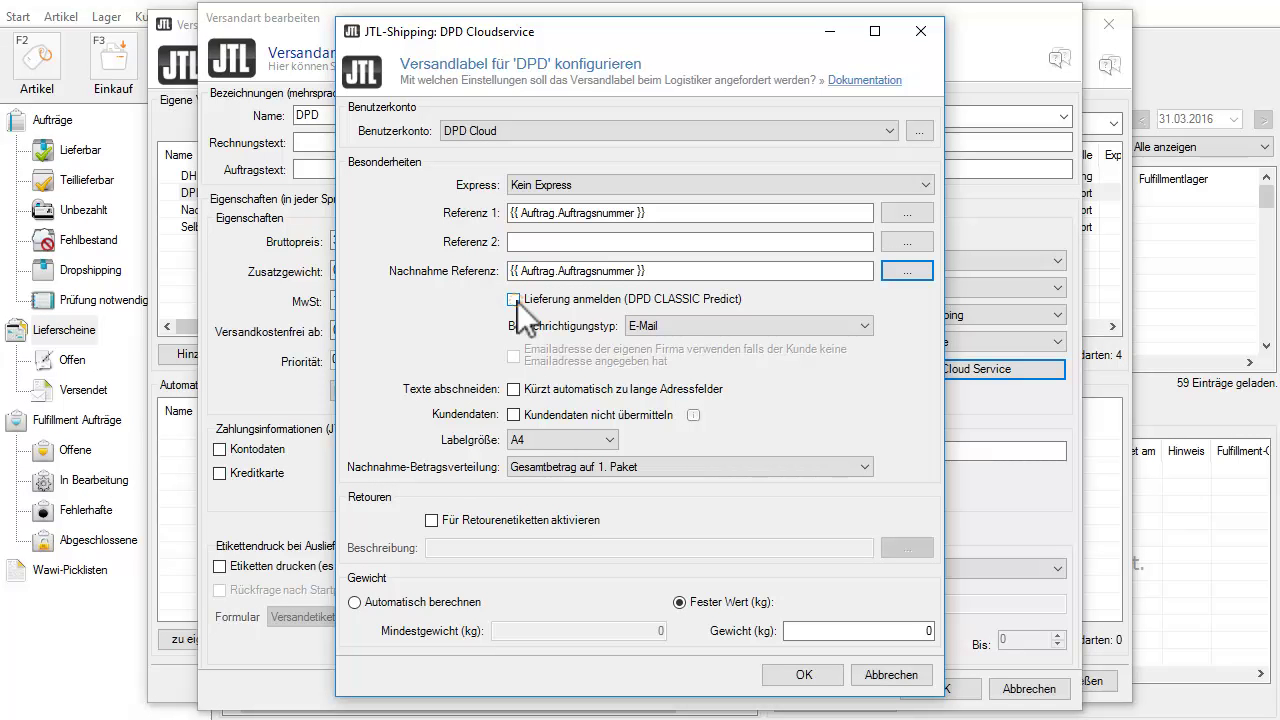
- Leave DPD CLASSIC Predict announcement off and enable automatic shortening of long address fields
click(515, 300)
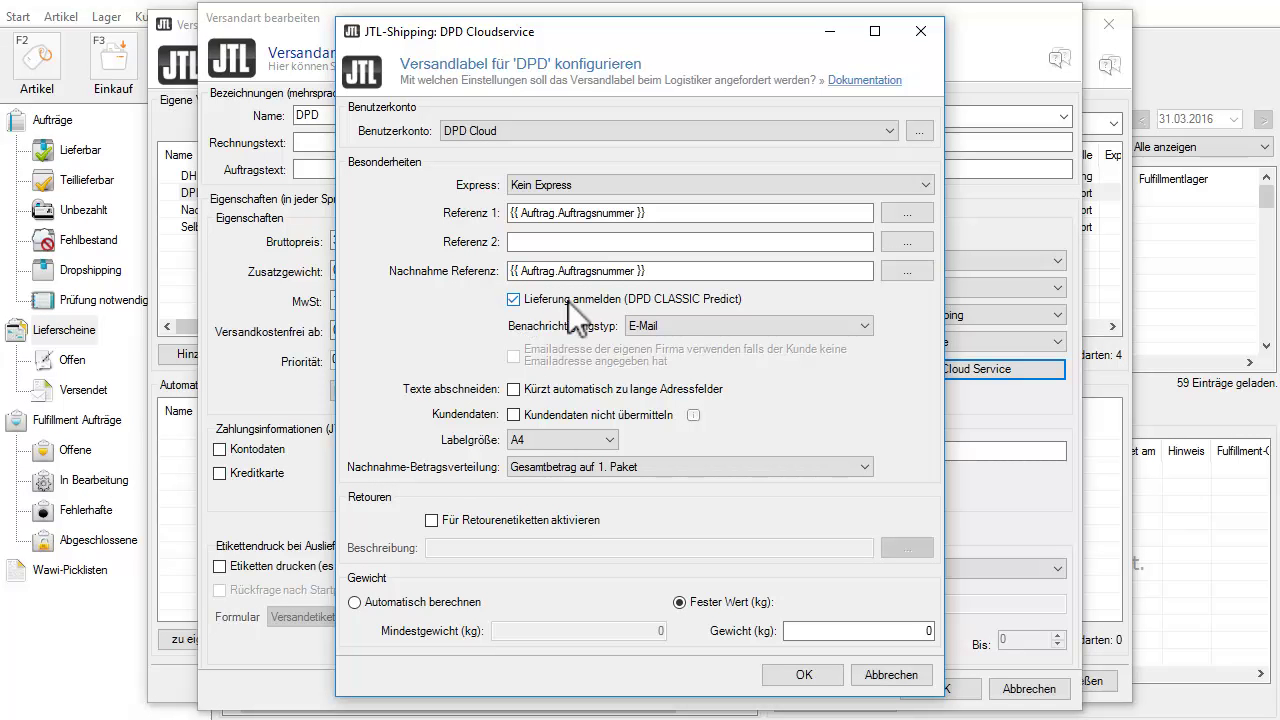
click(865, 326)
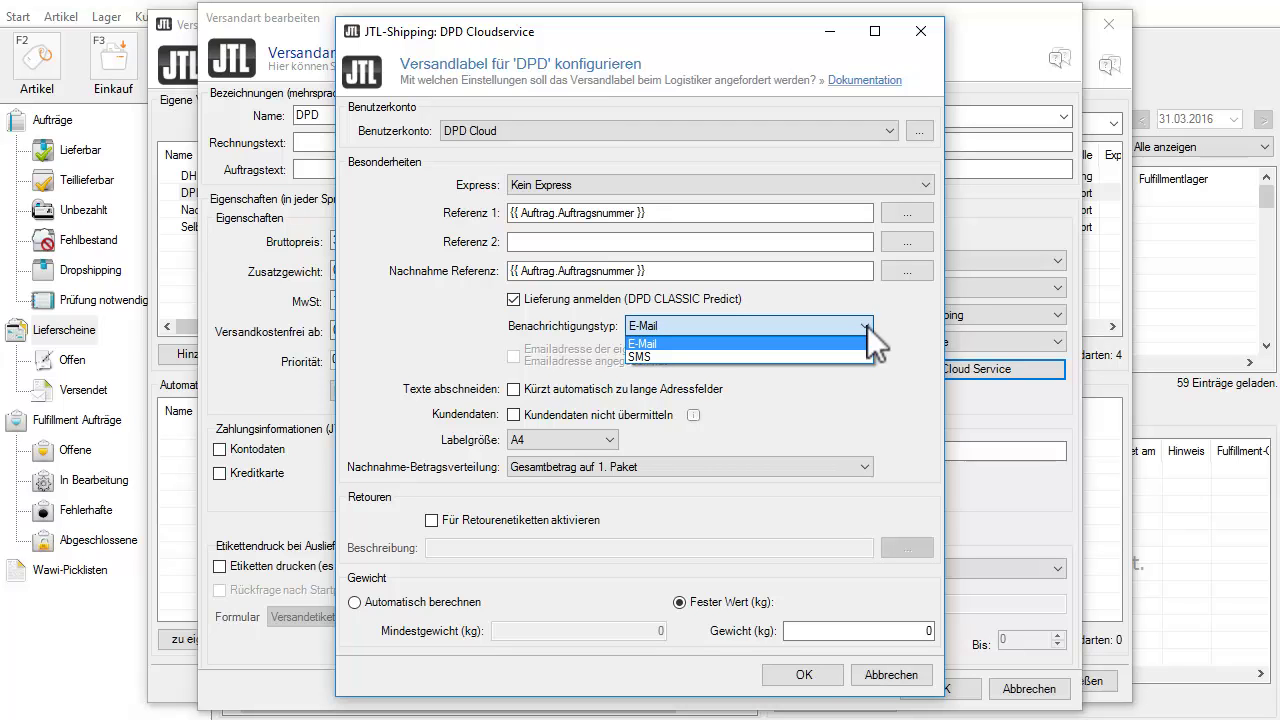
click(764, 343)
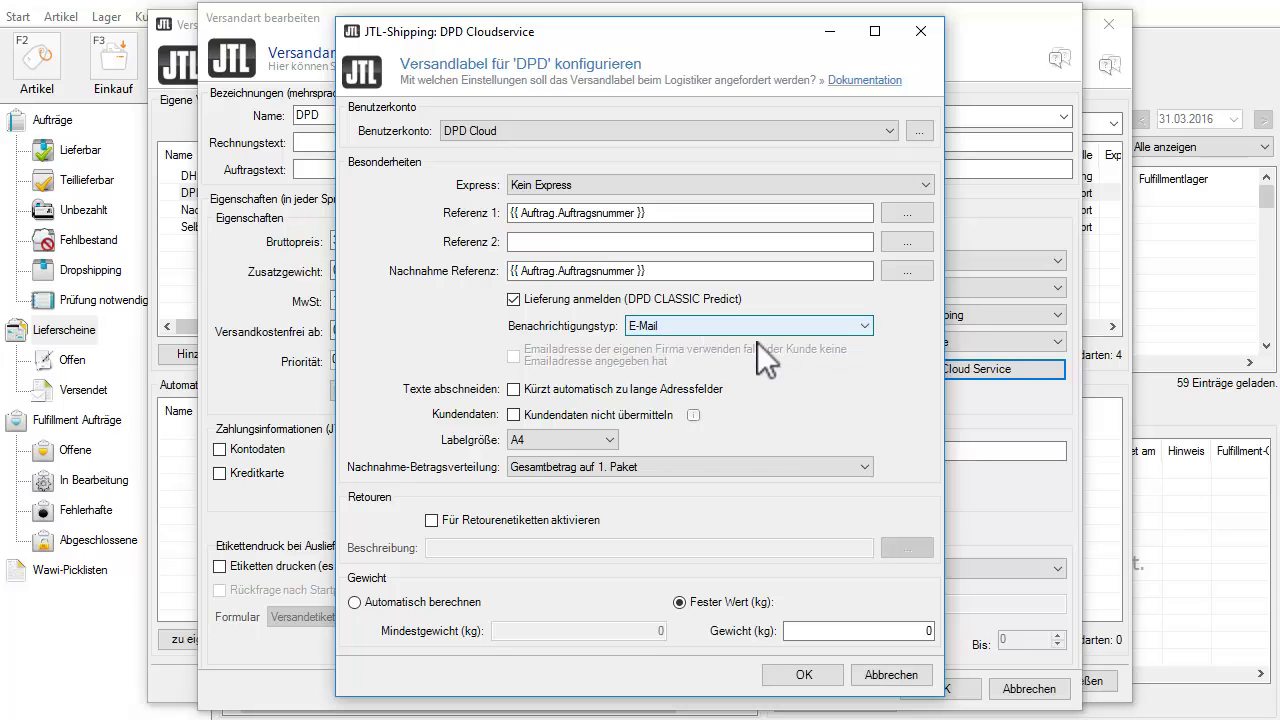
click(513, 299)
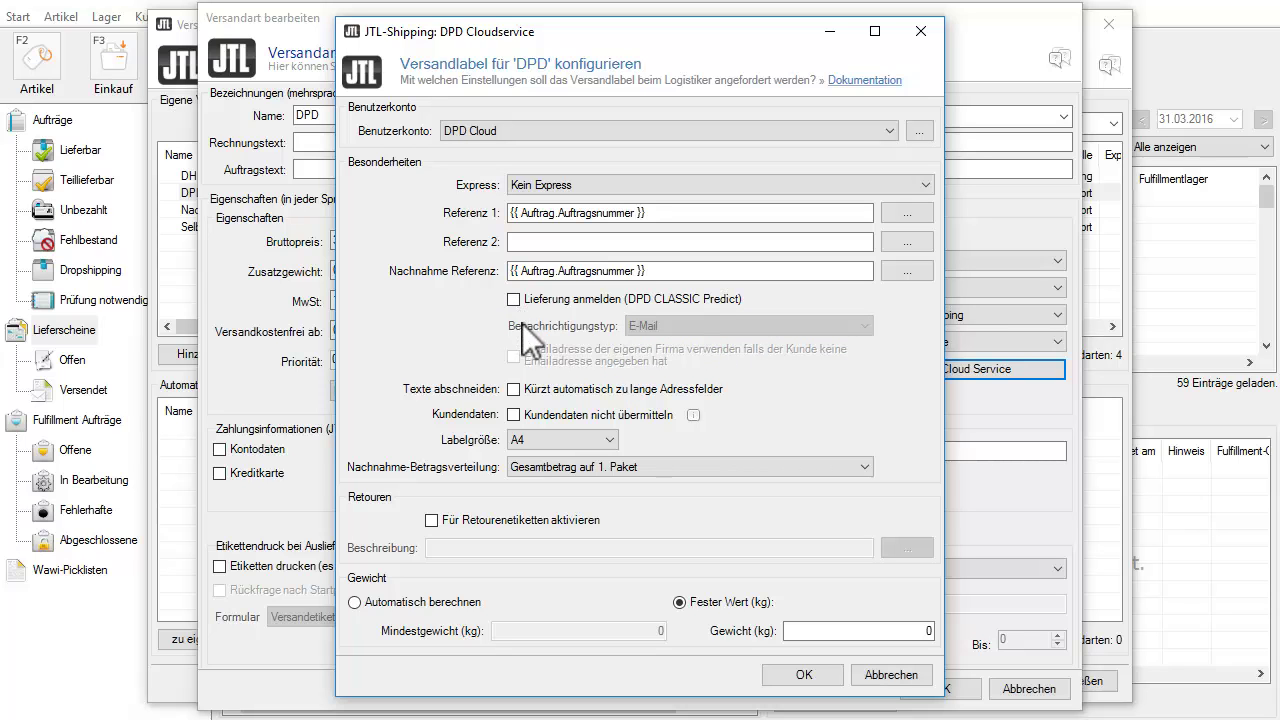
click(514, 389)
- Tick 'Kundendaten nicht übermitteln' and set the DPD label size to A6
click(516, 414)
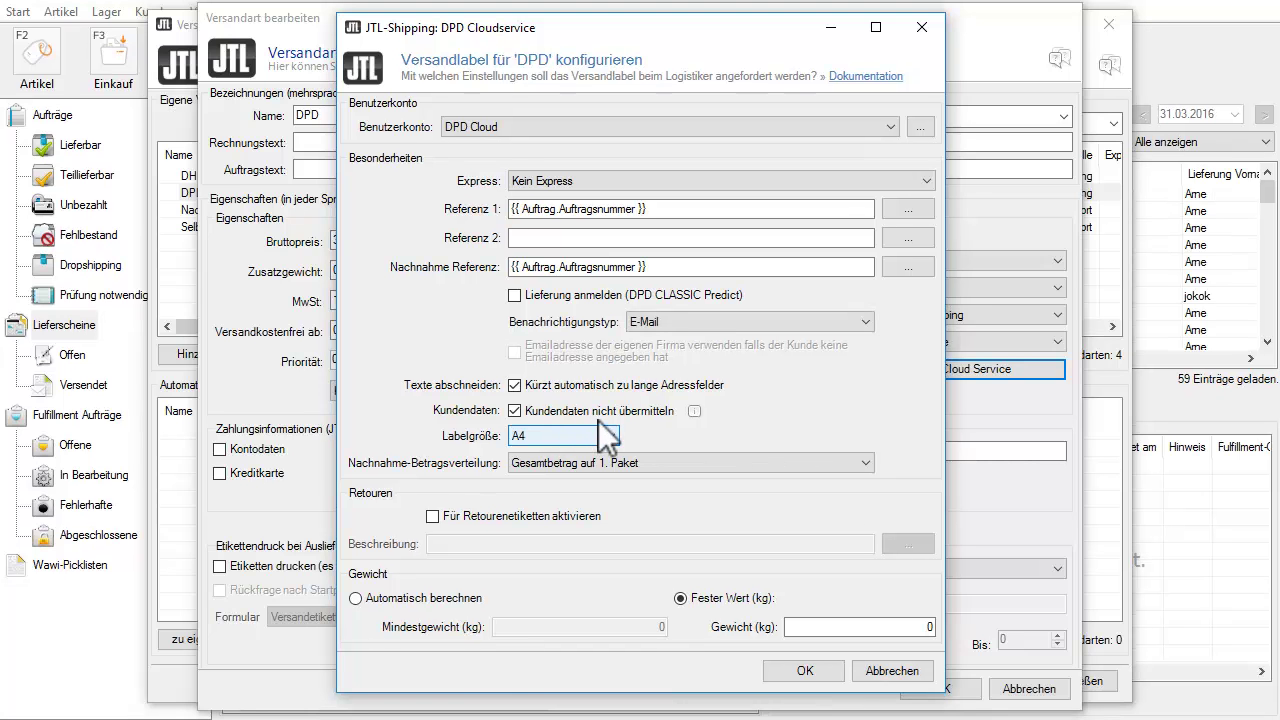
click(615, 437)
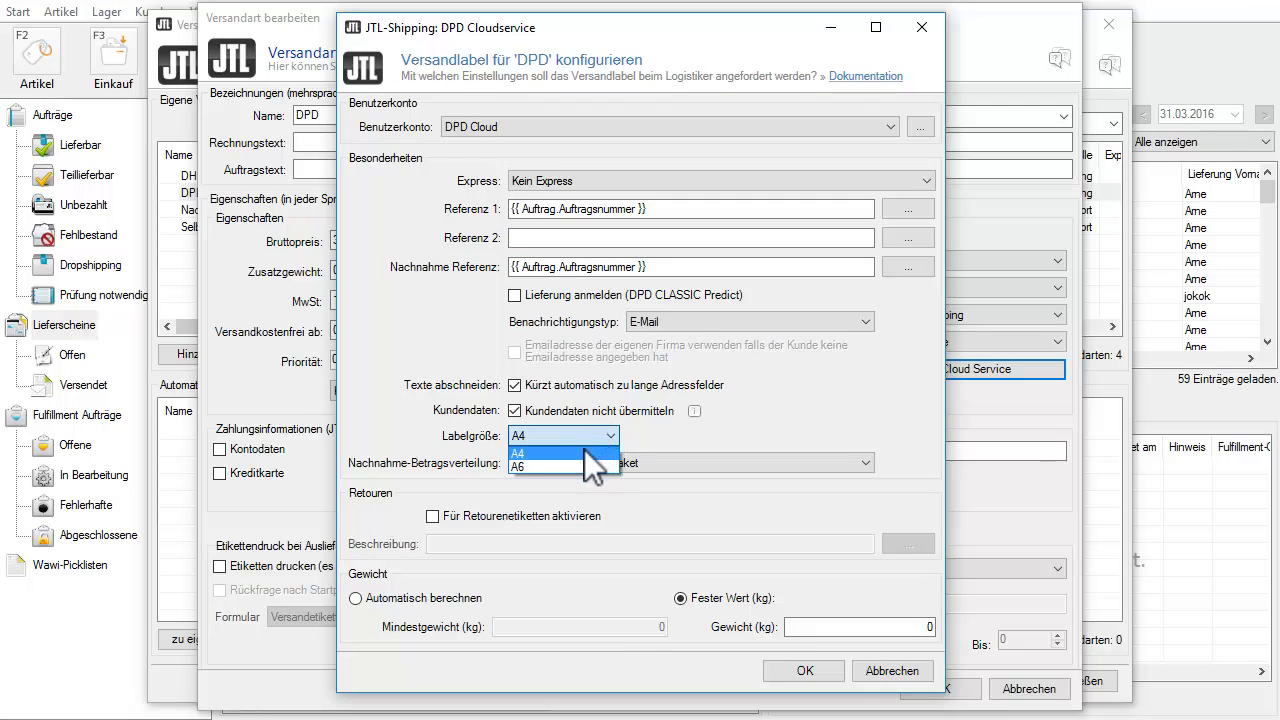
click(578, 470)
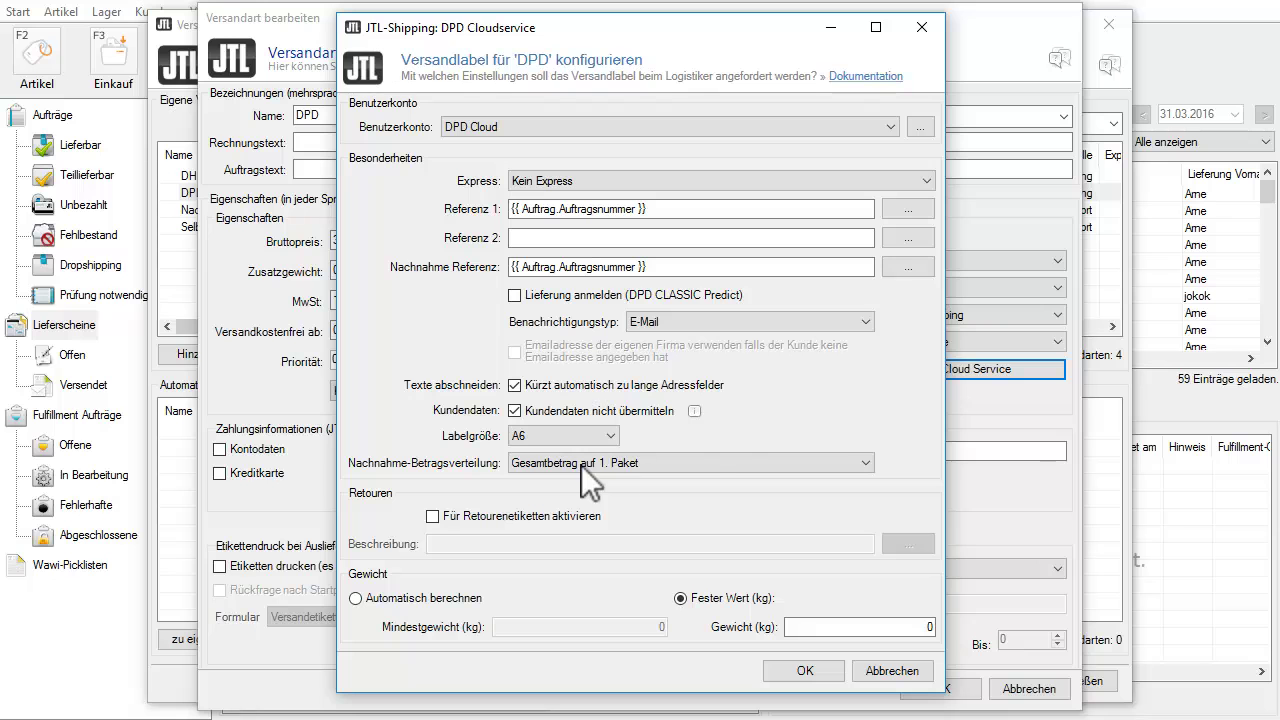
click(866, 463)
- Set package weight to 'Automatisch berechnen', then save the DPD label settings and shipping method
click(411, 596)
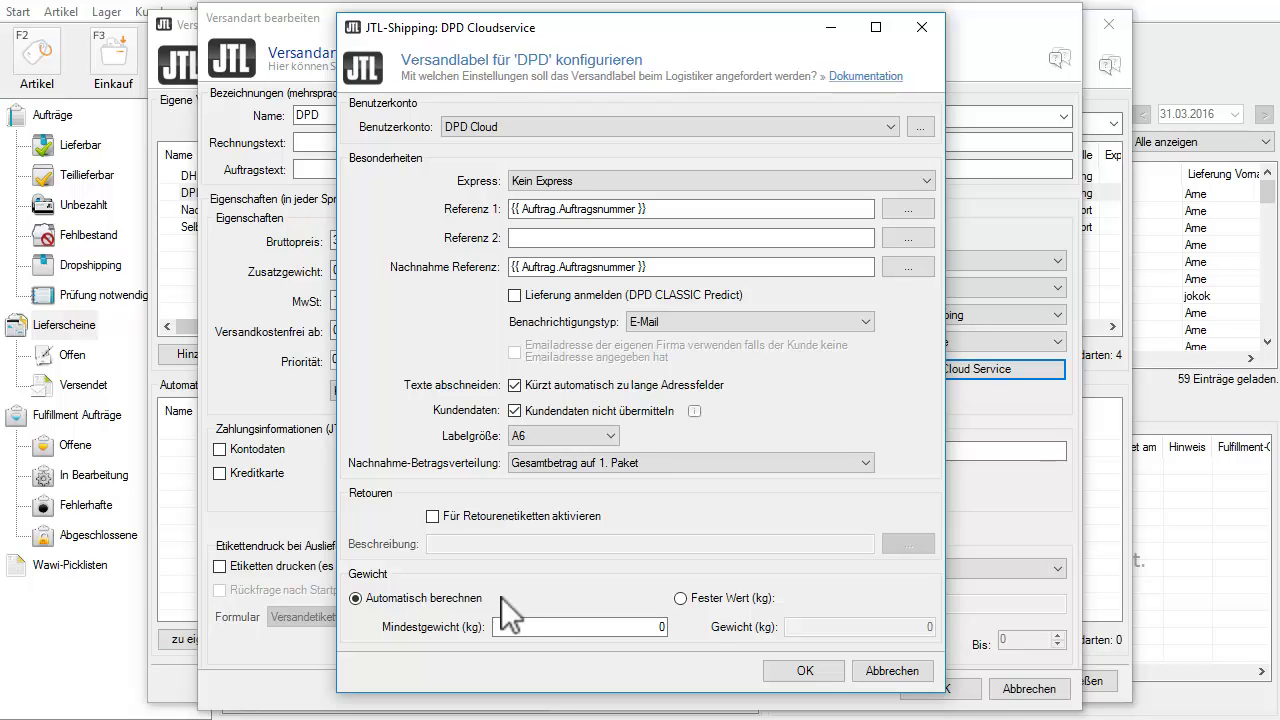
click(806, 671)
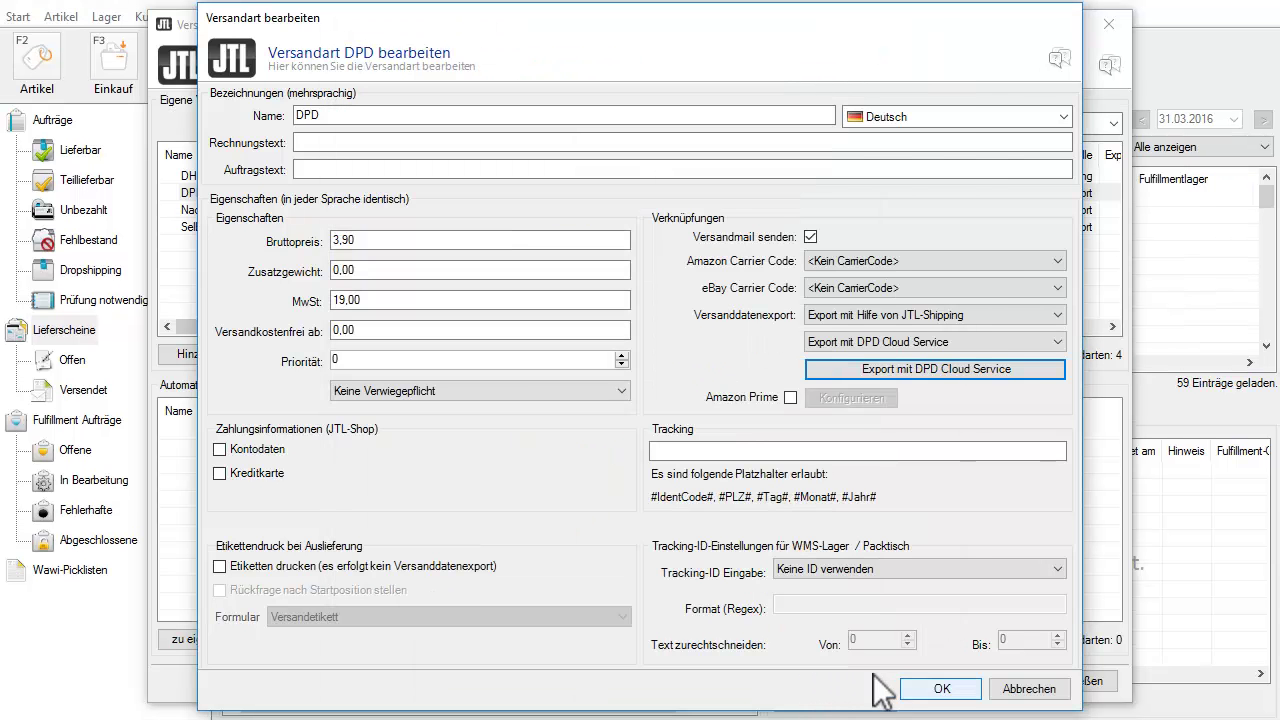
click(940, 690)
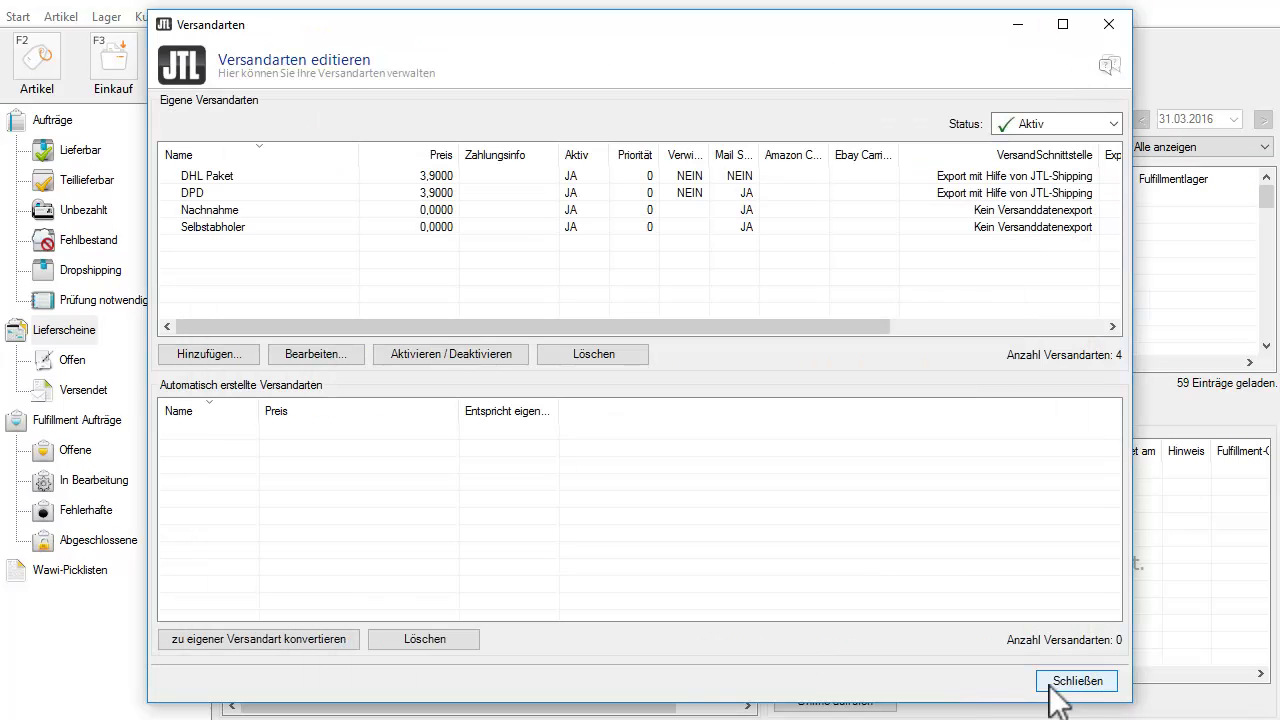
- Close the shipping methods list and open Druckerverwaltung via Start > Drucker
click(1077, 681)
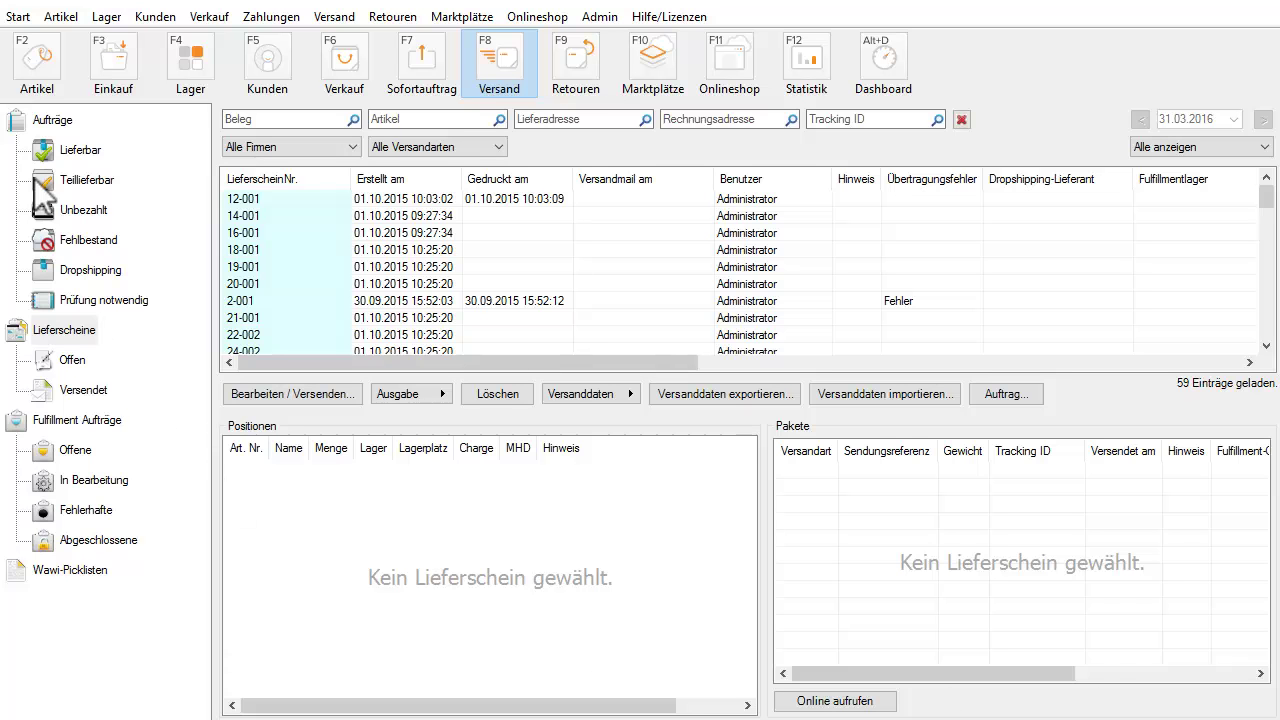
click(18, 16)
click(40, 95)
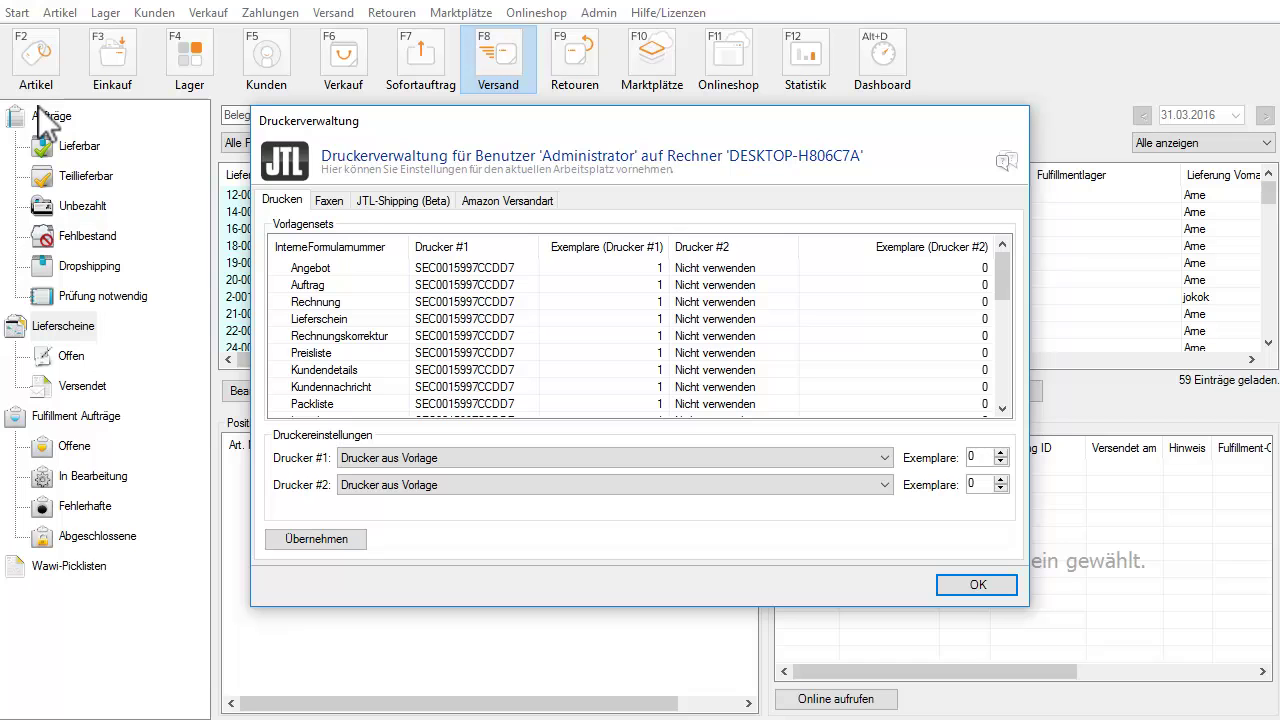
- Assign printer SEC0015997CCDD7 to the 'Export mit DPD Cloud Service' JTL-Shipping entry
click(408, 200)
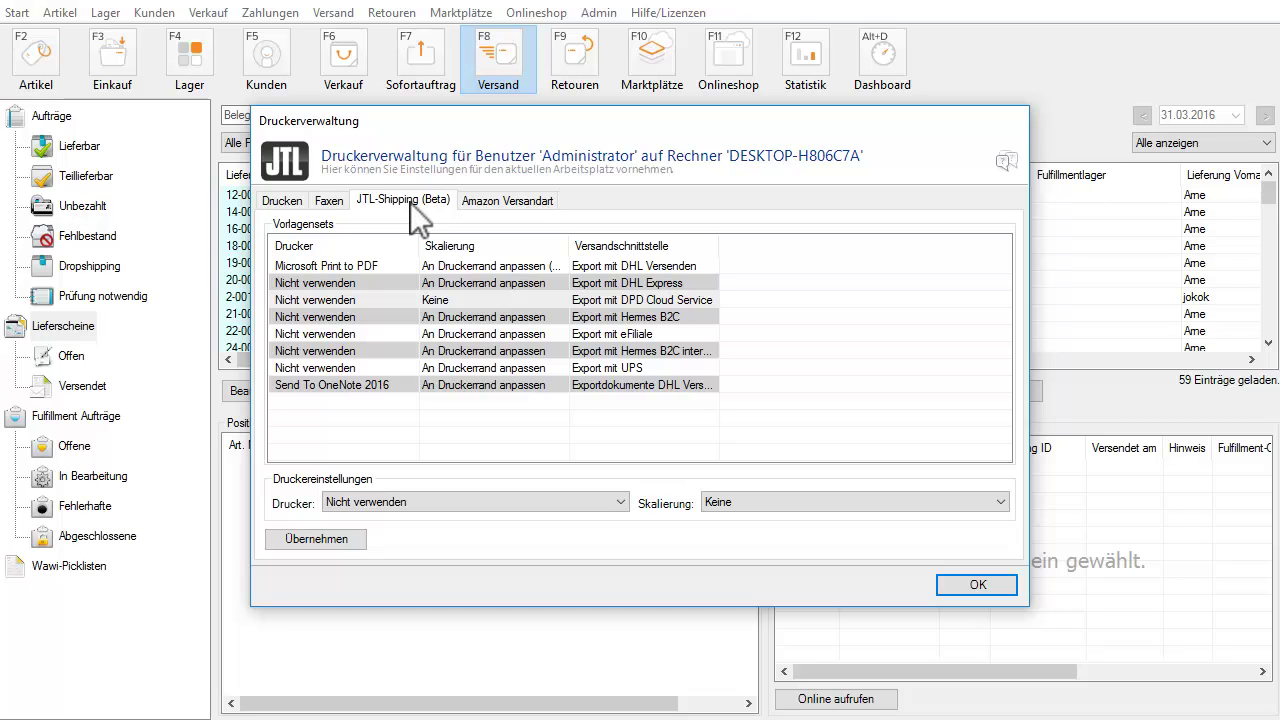
click(374, 299)
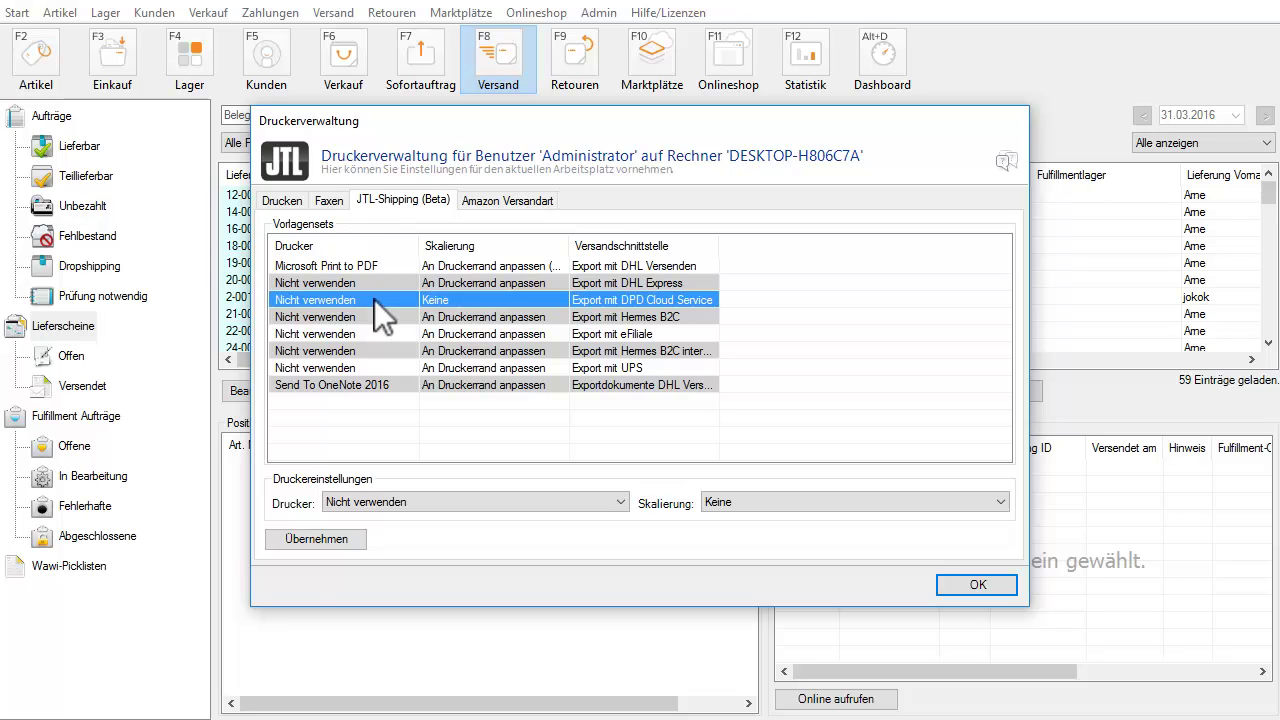
click(561, 497)
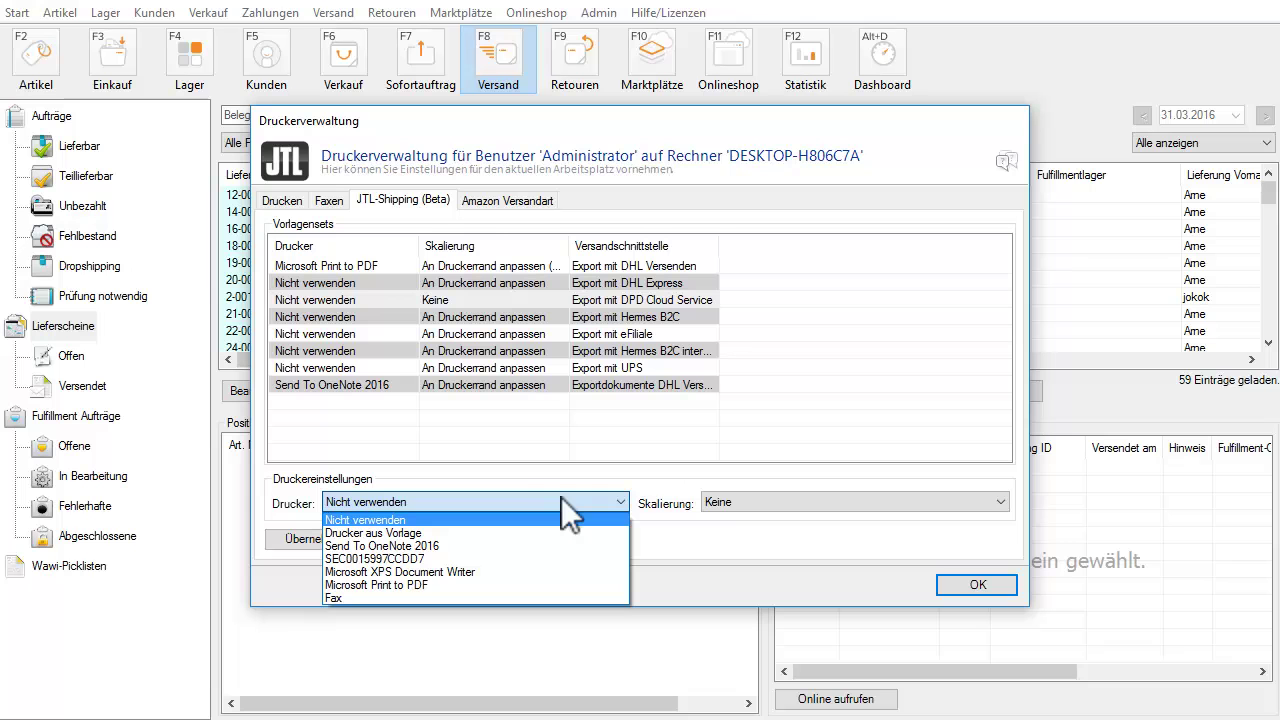
click(510, 556)
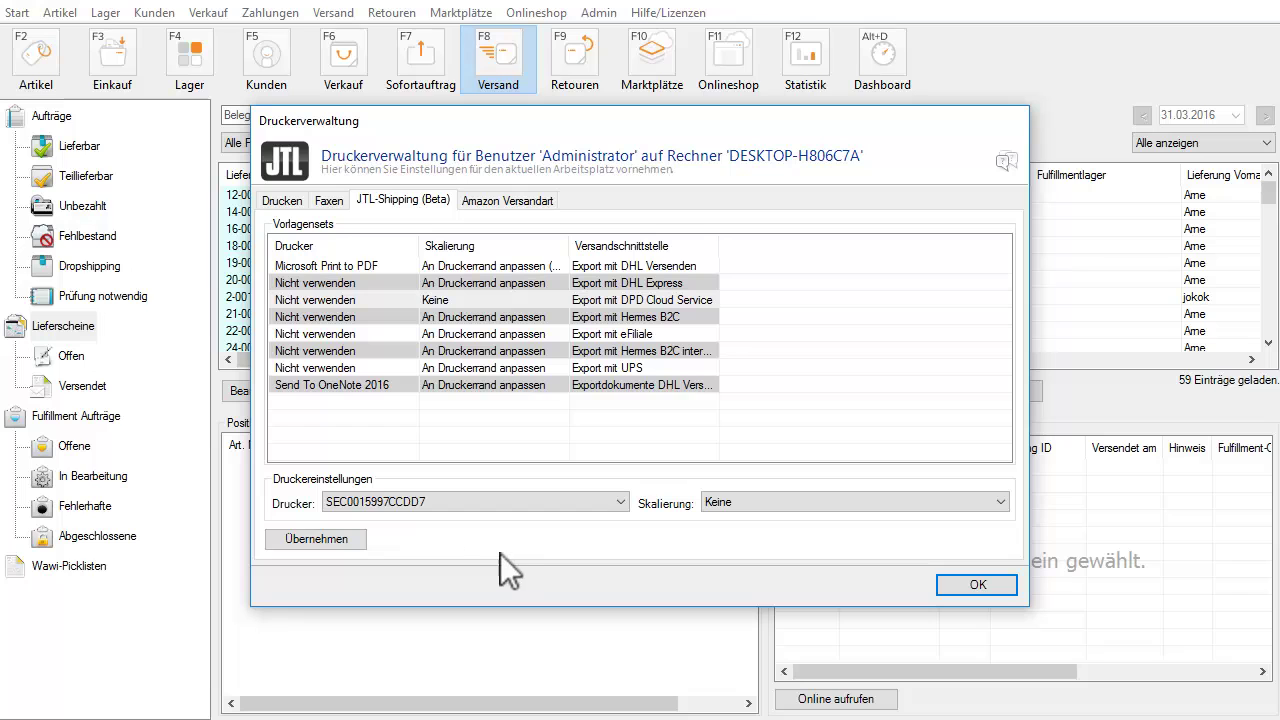
- Apply the printer to the DPD Cloud Service export, then ship the deliverable order with 'Erweiterte Optionen anzeigen' ticked
click(347, 538)
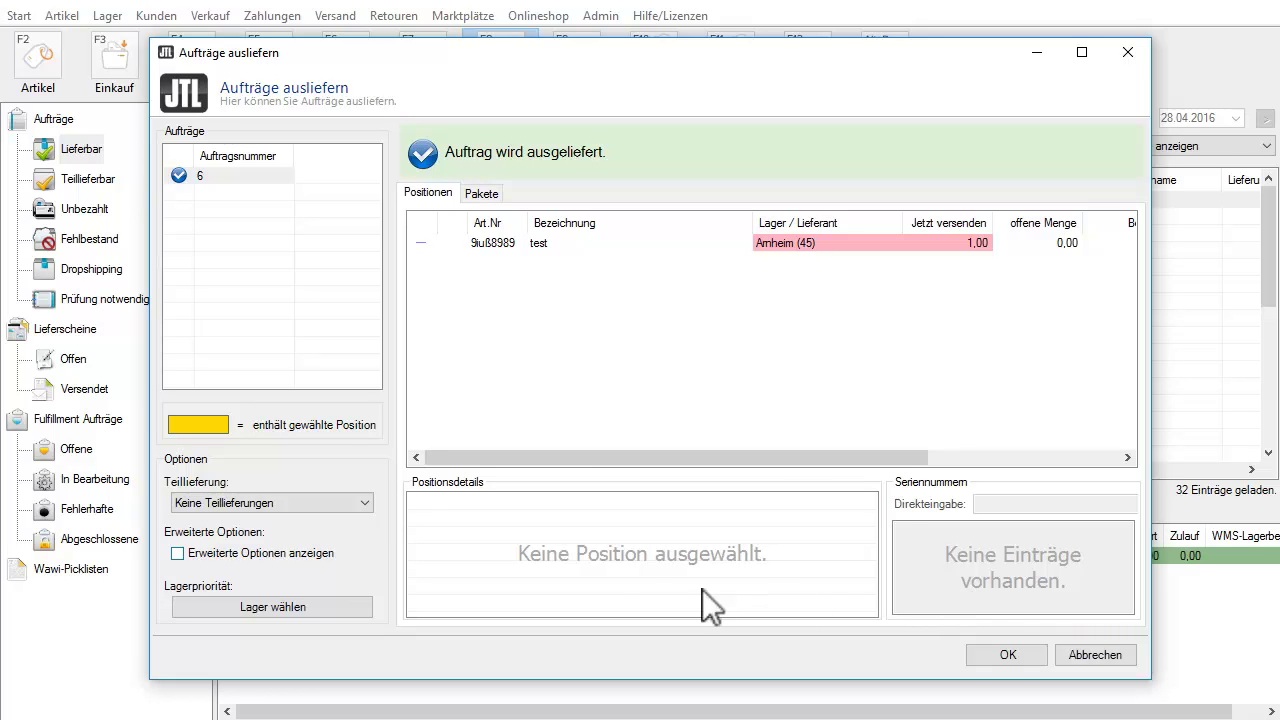
click(269, 557)
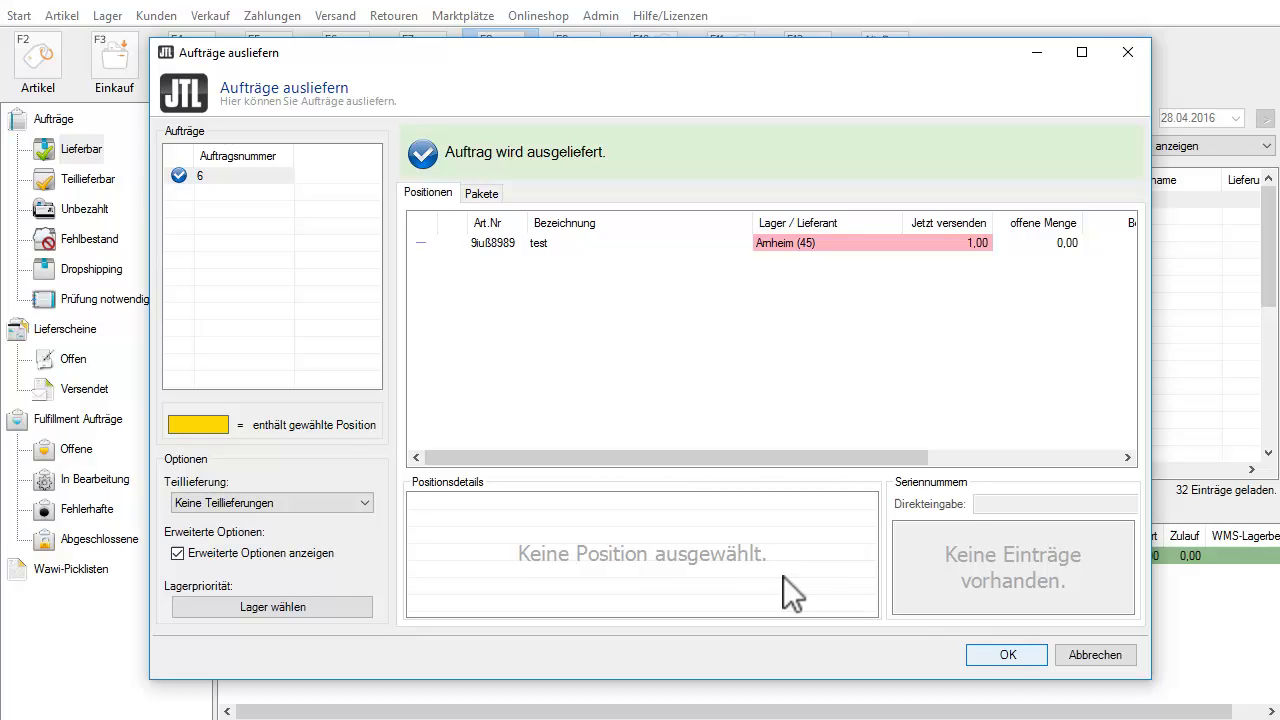
- Ship the order with 'Versanddaten exportieren' enabled in the extended options' Versand settings
click(1012, 655)
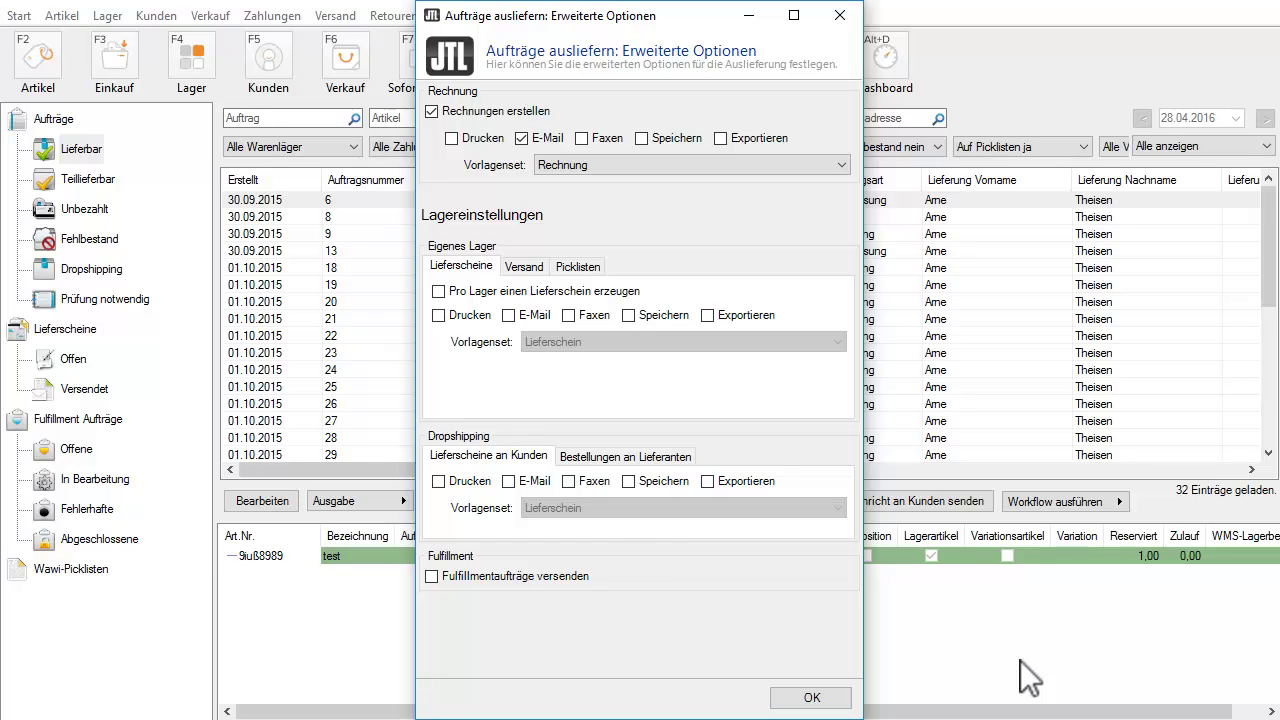
click(524, 266)
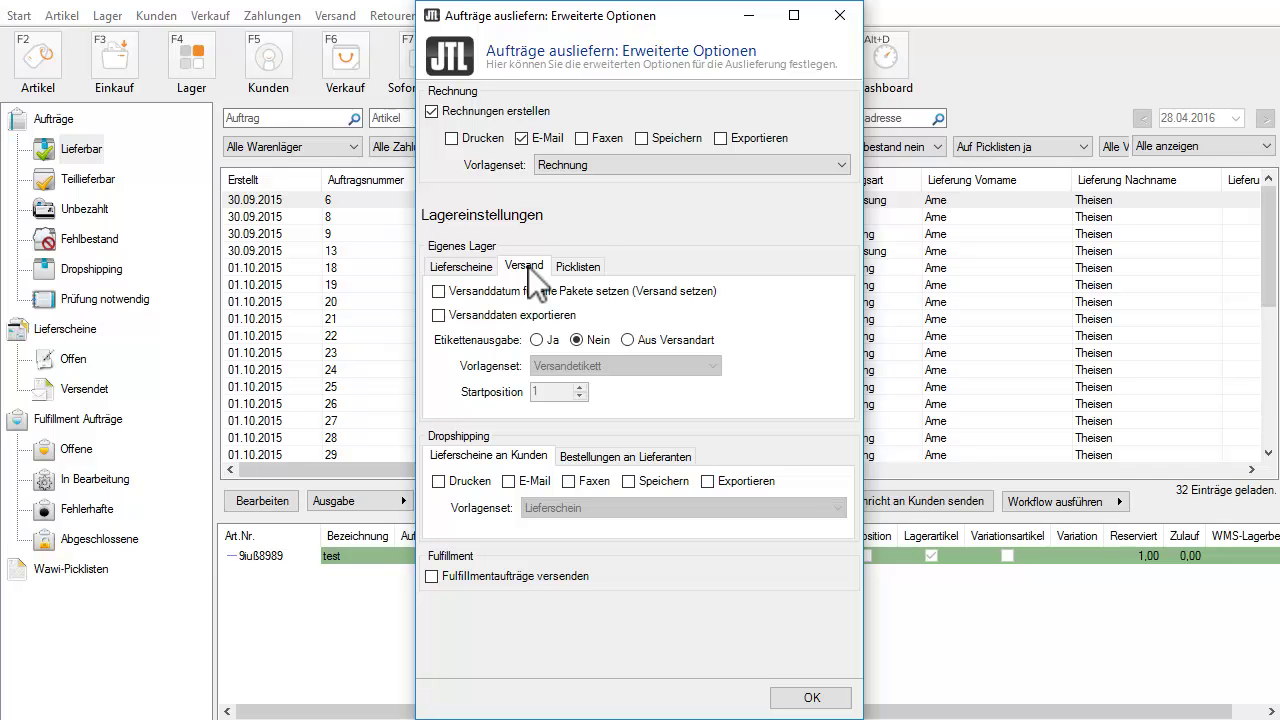
click(440, 316)
click(811, 698)
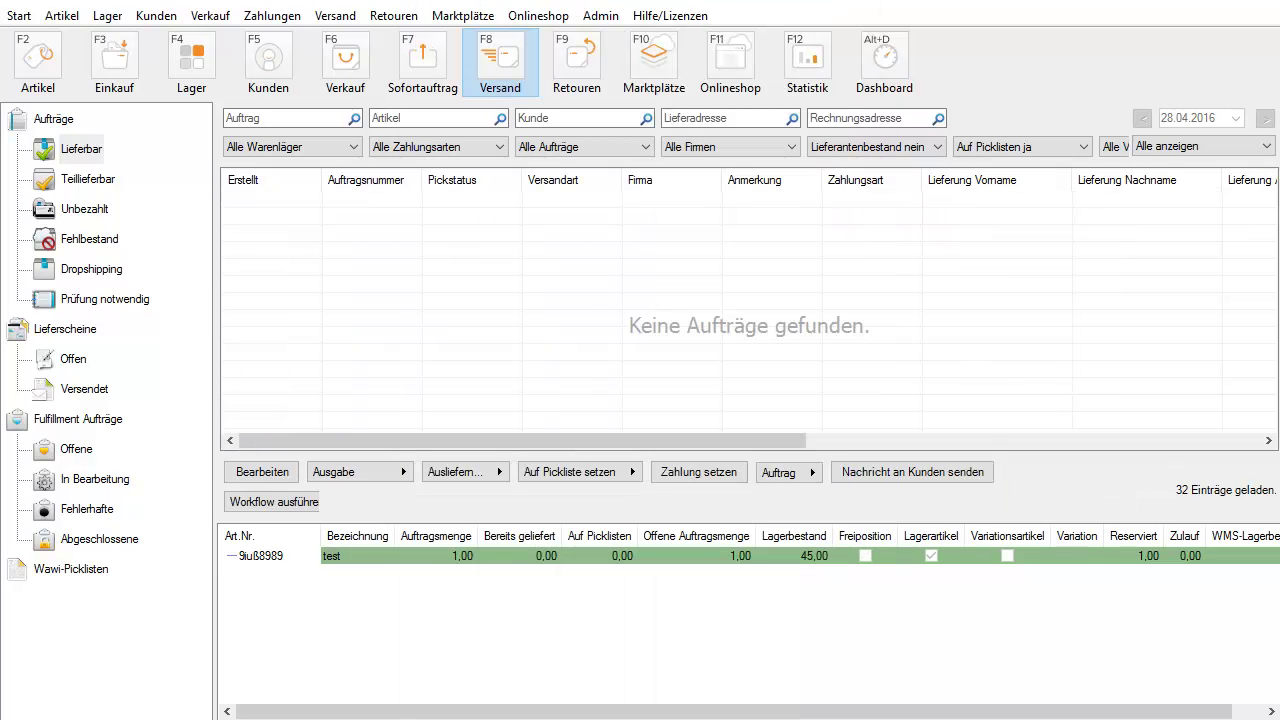